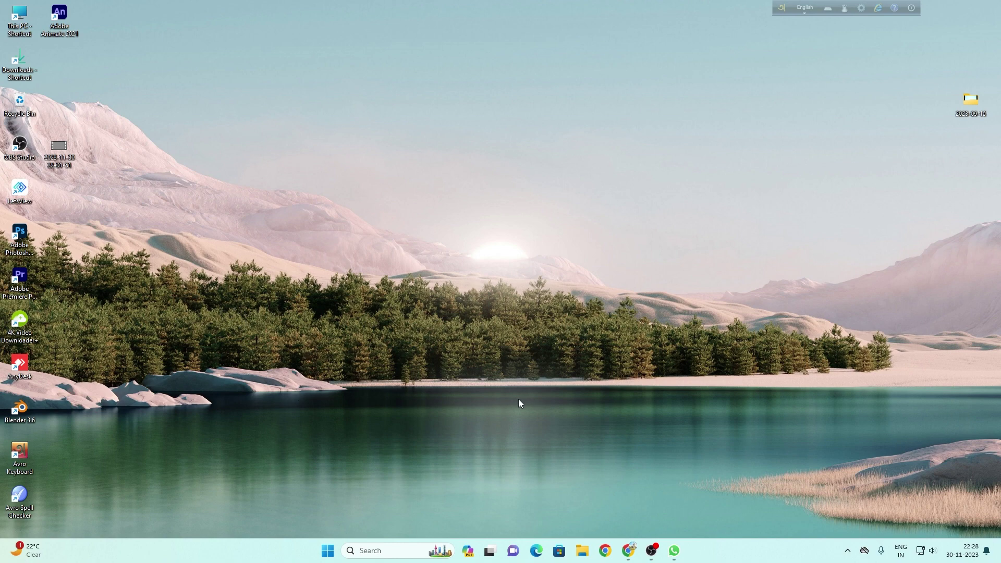
Reposition the Blender 3.6 desktop shortcut and launch Blender to its start-up splash
{"action": "left_click_drag", "start_coordinate": [36, 414], "coordinate": [221, 133]}
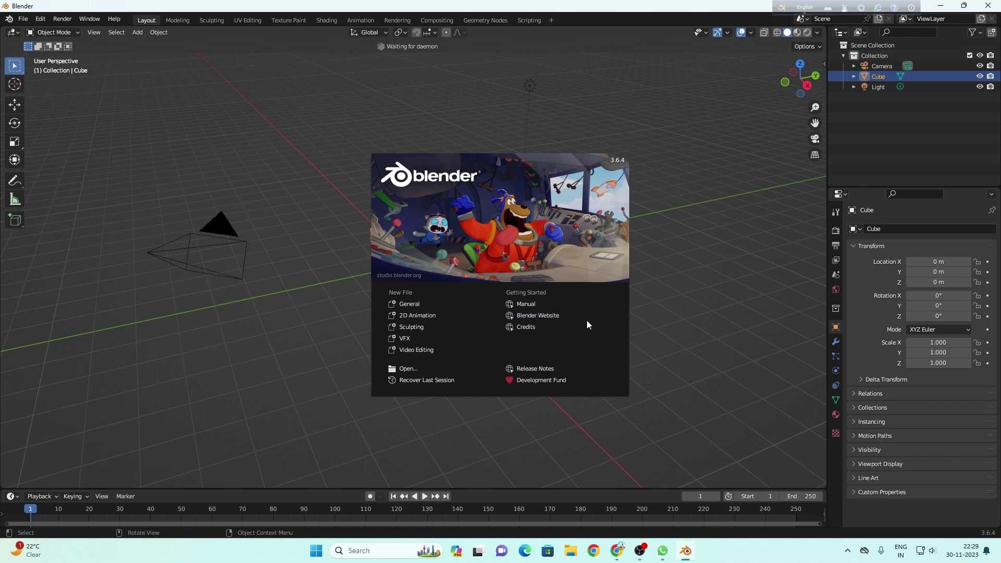
Close the splash screen, then select the camera, light and cube in turn
{"action": "left_click", "coordinate": [708, 357]}
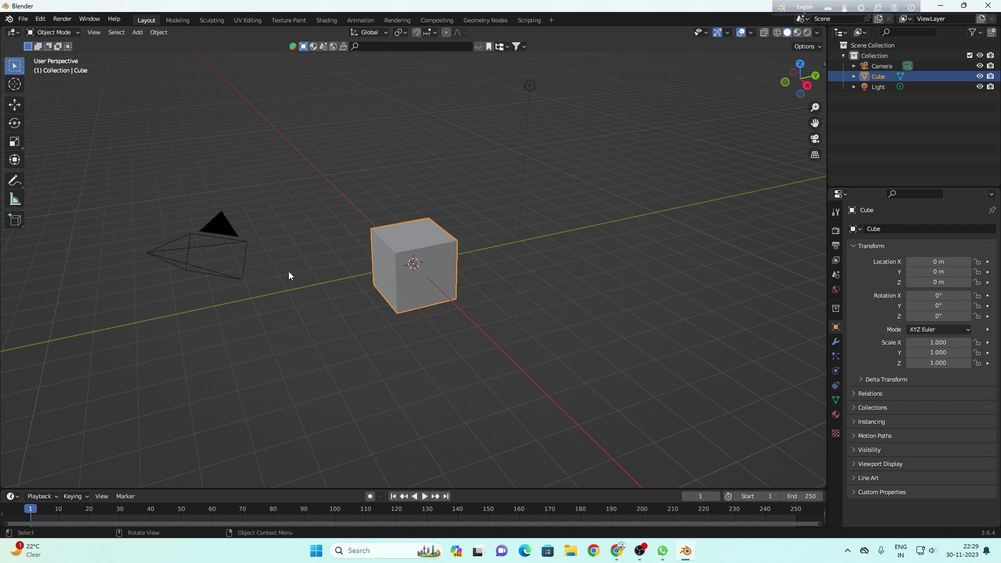
{"action": "left_click", "coordinate": [217, 233]}
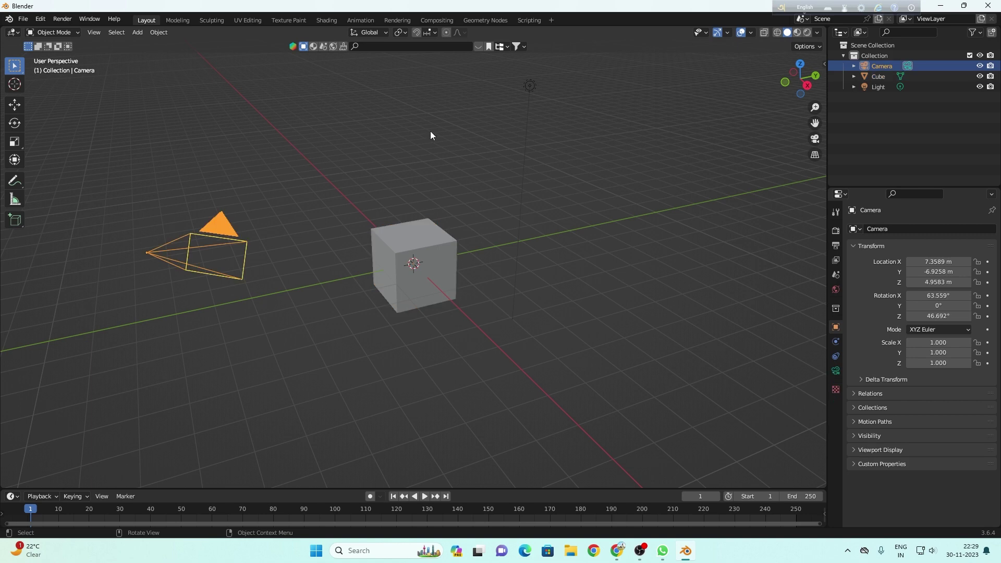
{"action": "left_click", "coordinate": [531, 85]}
{"action": "left_click", "coordinate": [420, 258]}
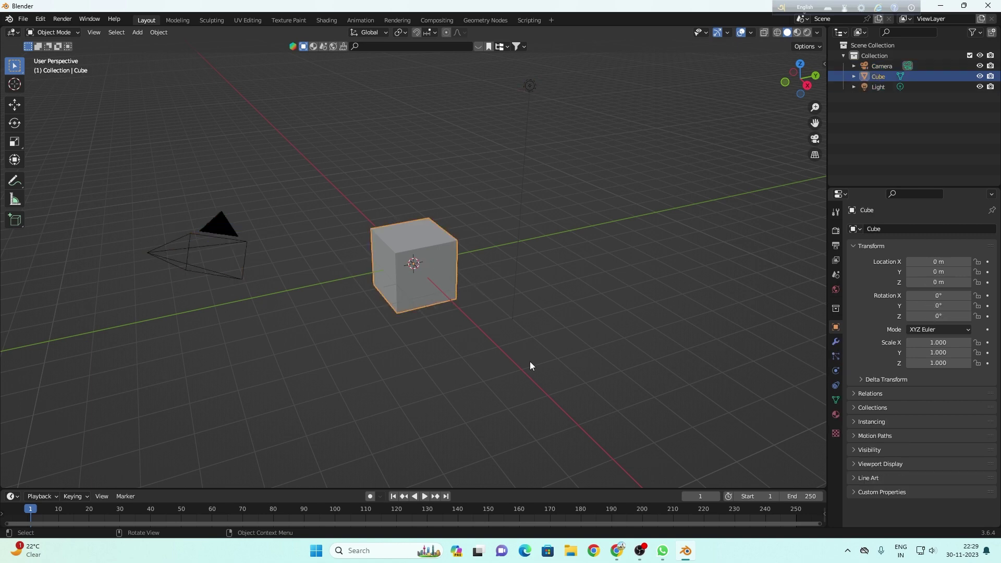
Add a cylinder right of the cube at about (2.75, 6.45 m), and toggle the light's rendering off and on
{"action": "left_click", "coordinate": [137, 32]}
{"action": "mouse_move", "coordinate": [156, 44]}
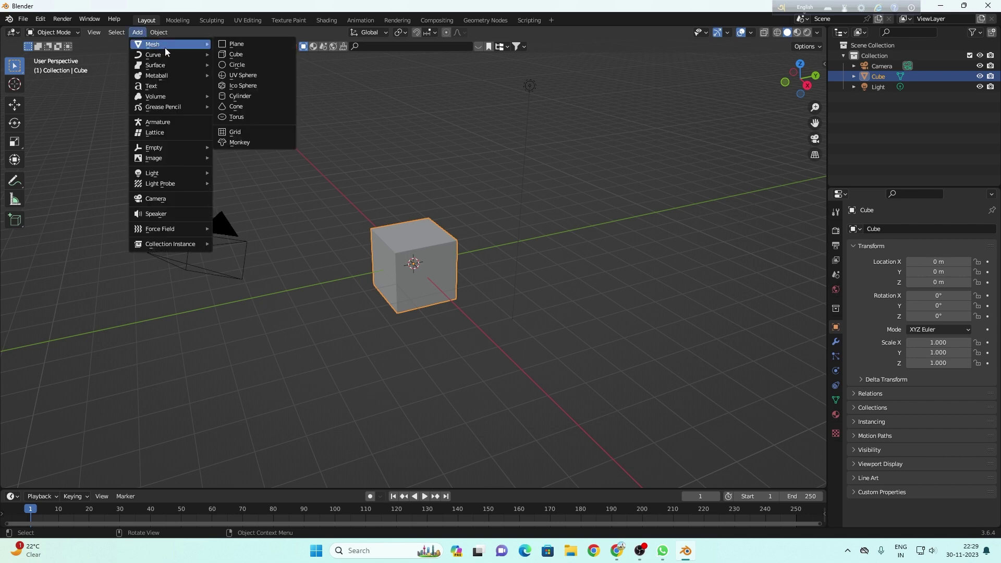
{"action": "left_click", "coordinate": [251, 97]}
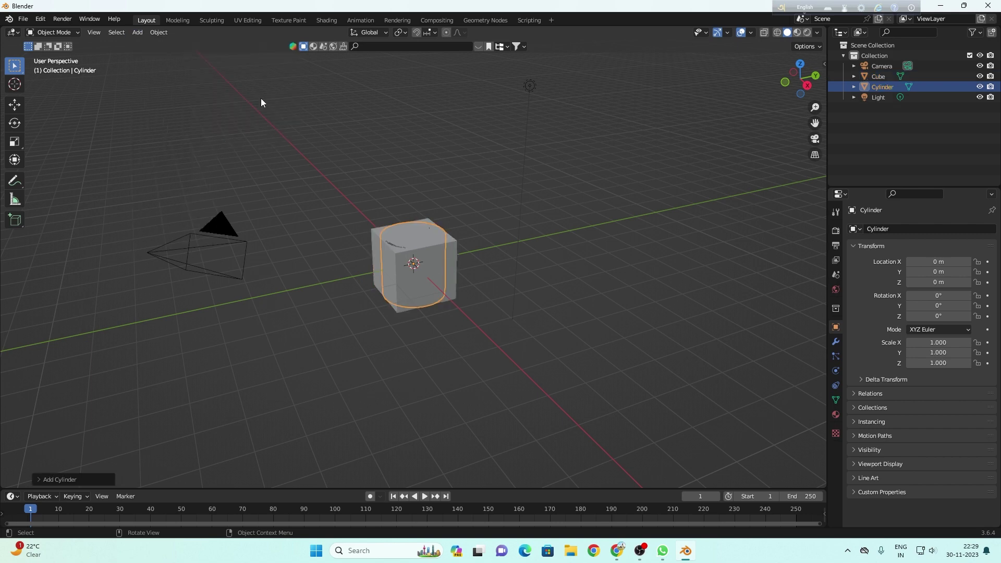
{"action": "key", "text": "g"}
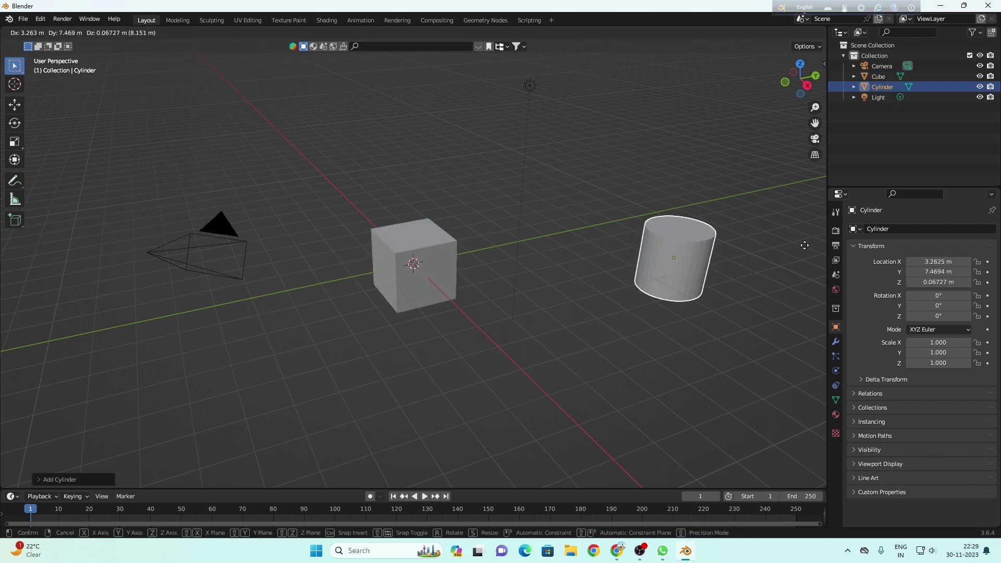
{"action": "left_click", "coordinate": [758, 242]}
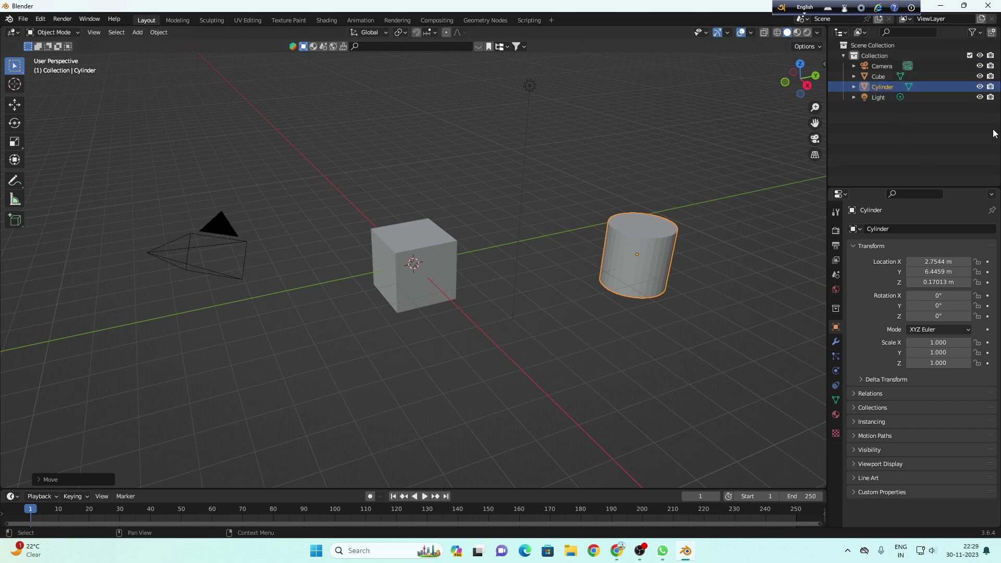
{"action": "left_click", "coordinate": [991, 98]}
{"action": "left_click", "coordinate": [991, 98]}
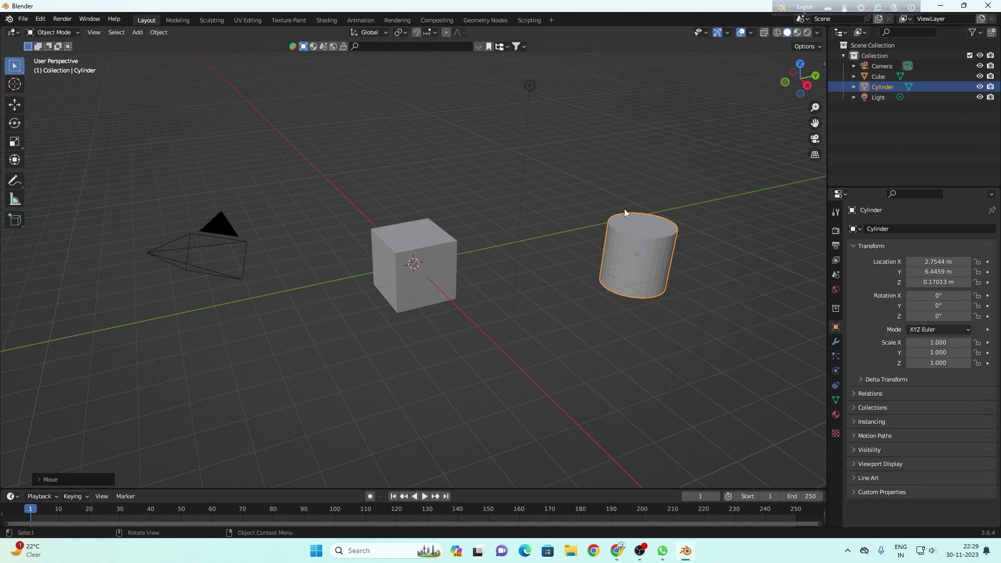
{"action": "left_click", "coordinate": [549, 272]}
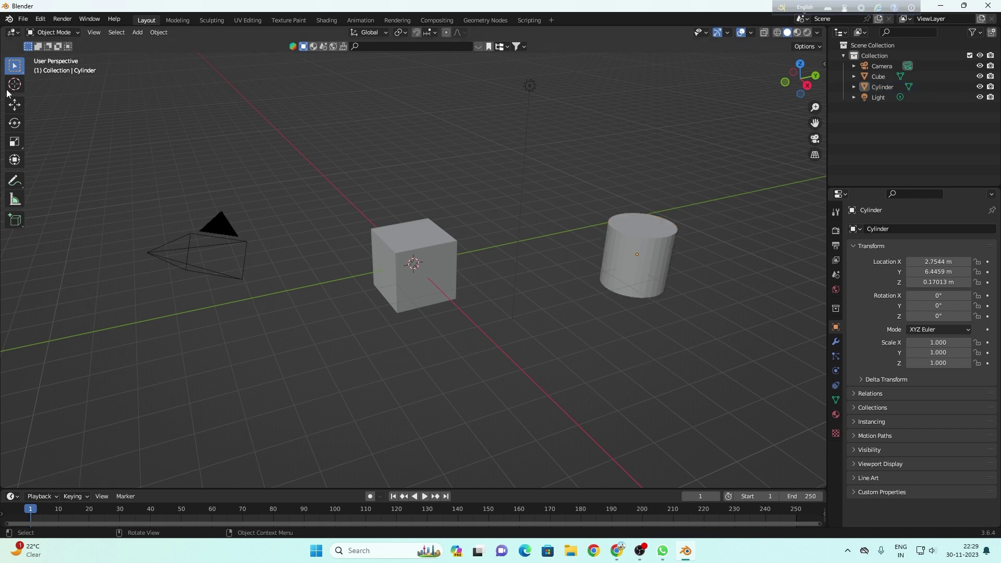
{"action": "left_click", "coordinate": [879, 79]}
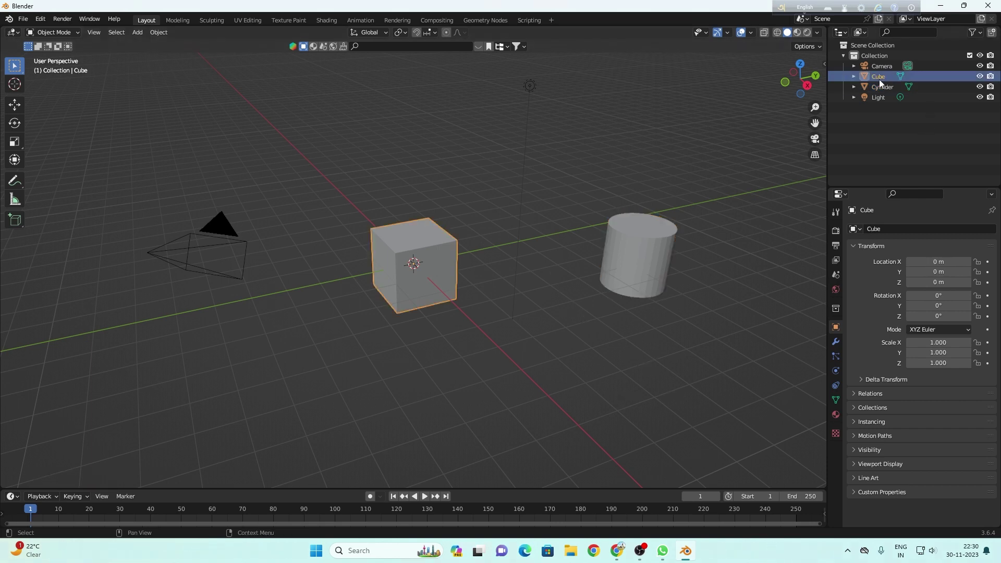
{"action": "left_click", "coordinate": [570, 122]}
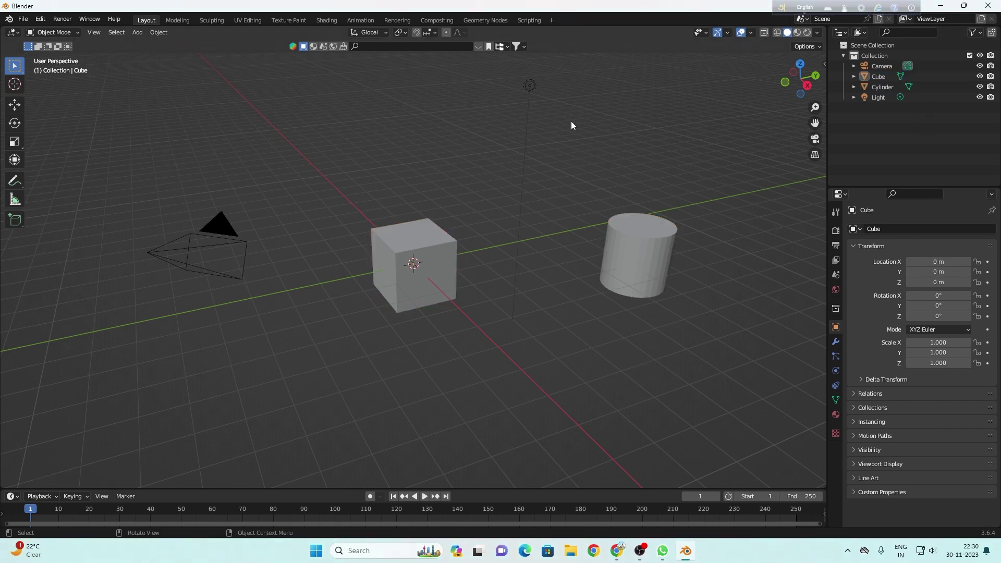
{"action": "left_click", "coordinate": [530, 86]}
{"action": "left_click", "coordinate": [656, 261]}
{"action": "left_click", "coordinate": [139, 255]}
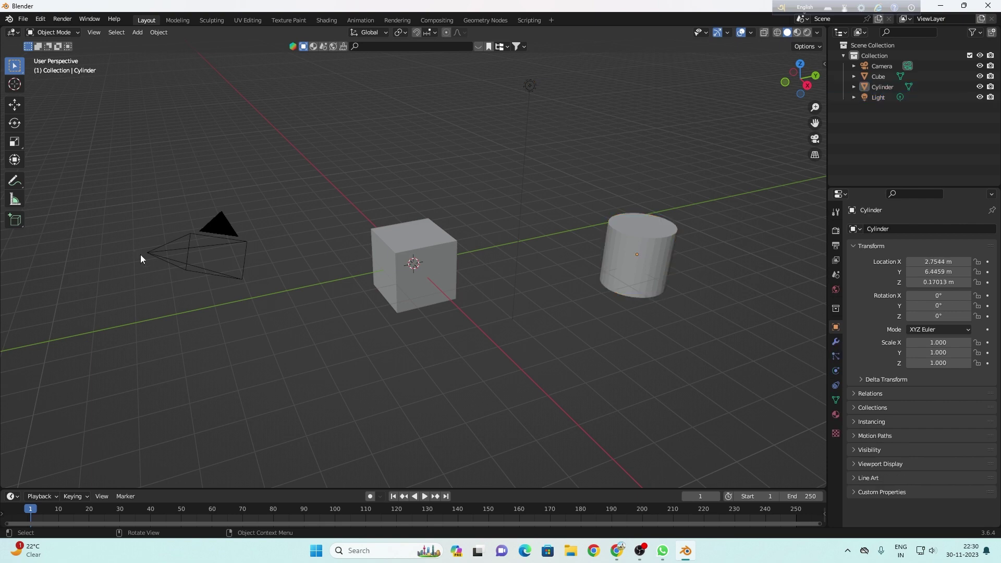
{"action": "left_click", "coordinate": [224, 236]}
{"action": "left_click", "coordinate": [208, 225]}
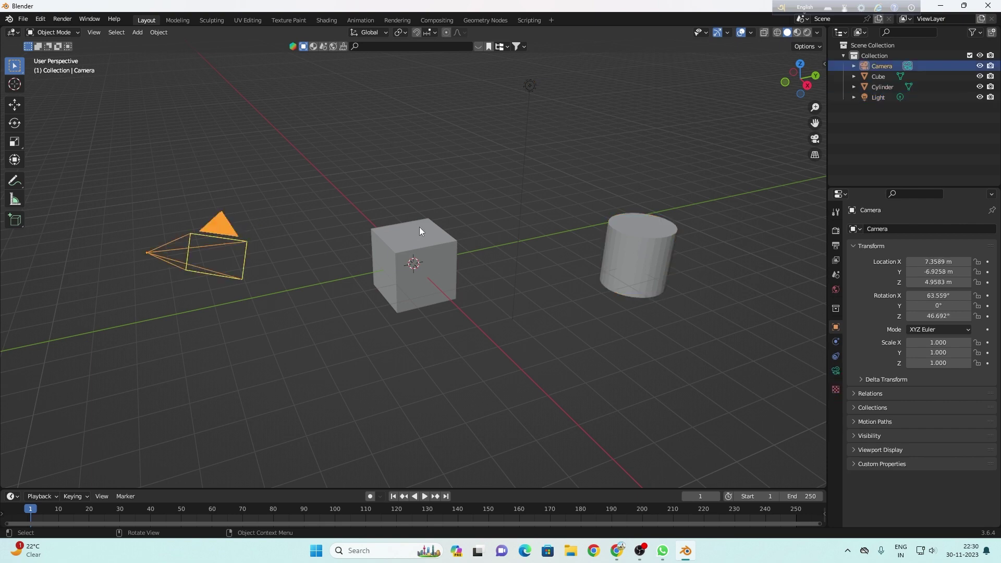
{"action": "left_click", "coordinate": [500, 200]}
{"action": "left_click_drag", "start_coordinate": [475, 190], "coordinate": [123, 341]}
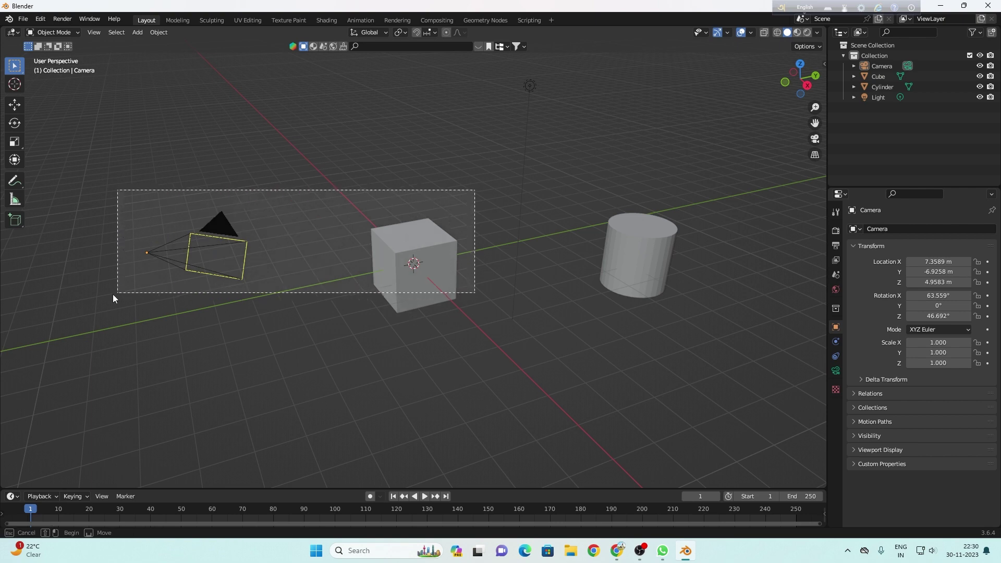
{"action": "left_click", "coordinate": [666, 363]}
{"action": "mouse_move", "coordinate": [766, 327]}
{"action": "left_mouse_down"}
{"action": "mouse_move", "coordinate": [254, 103]}
{"action": "mouse_move", "coordinate": [102, 70]}
{"action": "left_mouse_up"}
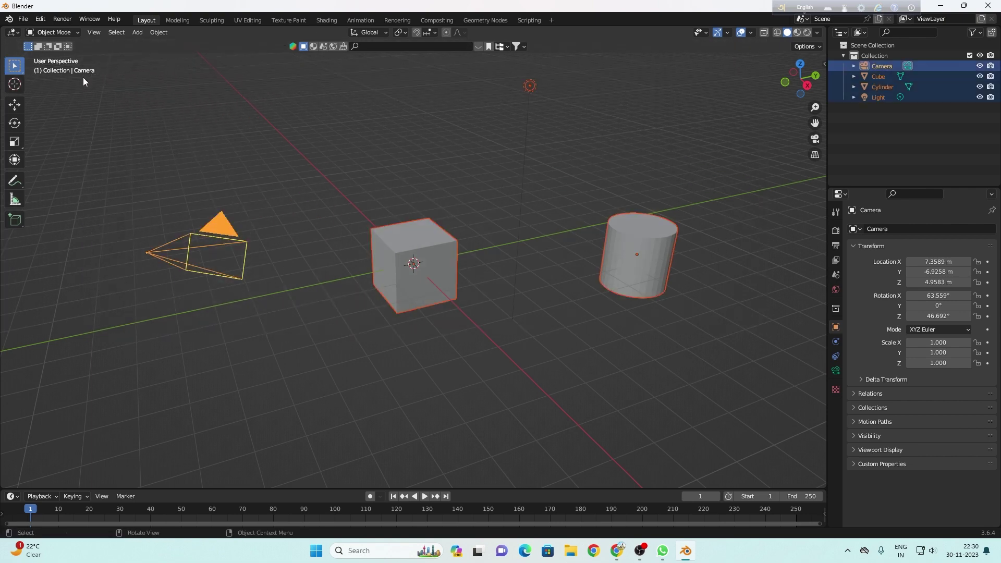
{"action": "key", "text": "Delete"}
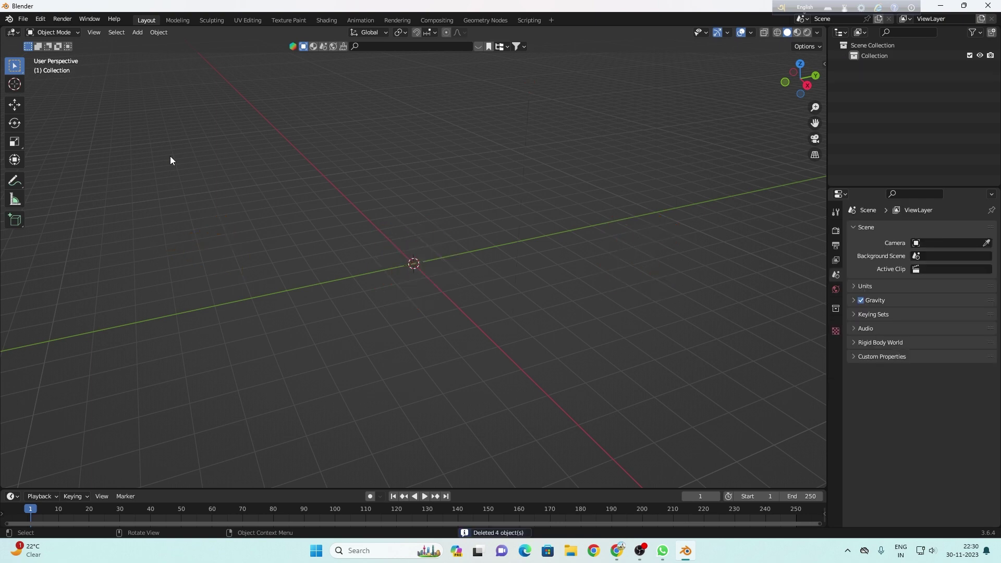
{"action": "key", "text": "ctrl"}
{"action": "key", "text": "ctrl+z"}
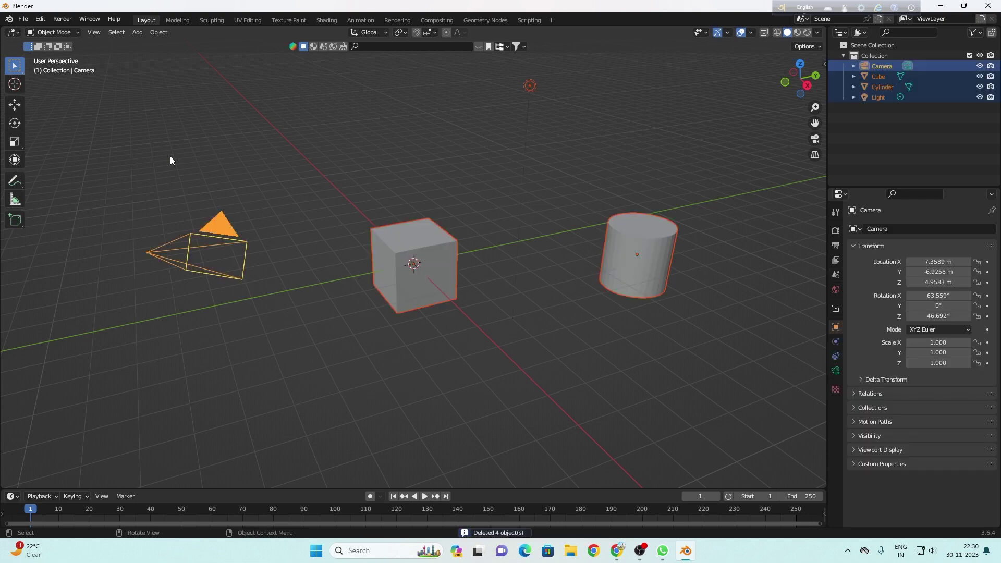
{"action": "key", "text": "ctrl+z"}
{"action": "mouse_move", "coordinate": [806, 232]}
{"action": "left_mouse_down", "text": "shift"}
{"action": "mouse_move", "coordinate": [232, 281]}
{"action": "mouse_move", "coordinate": [374, 318]}
{"action": "mouse_move", "coordinate": [362, 335]}
{"action": "left_mouse_up", "text": "shift"}
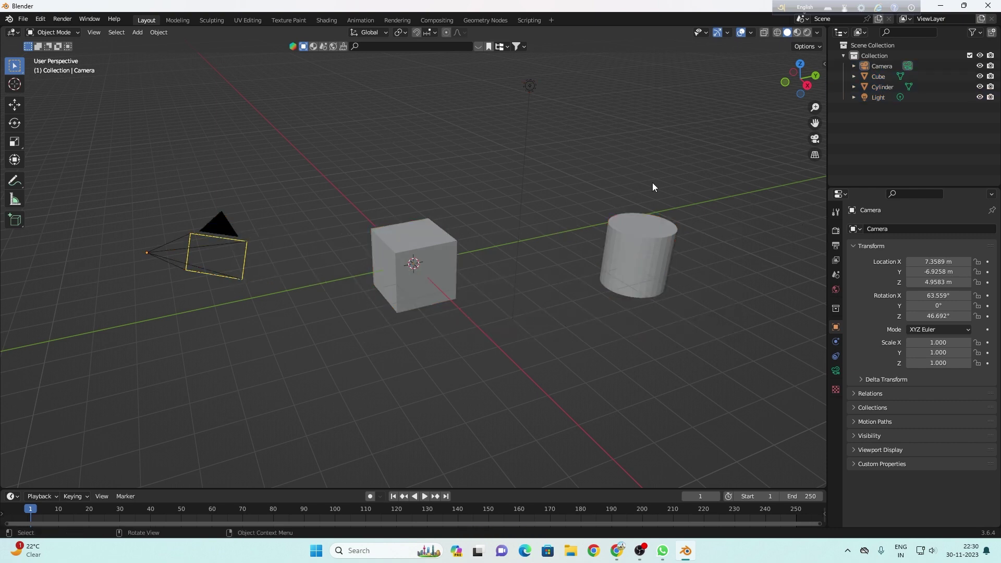
{"action": "left_click_drag", "start_coordinate": [680, 122], "coordinate": [351, 364], "text": "shift"}
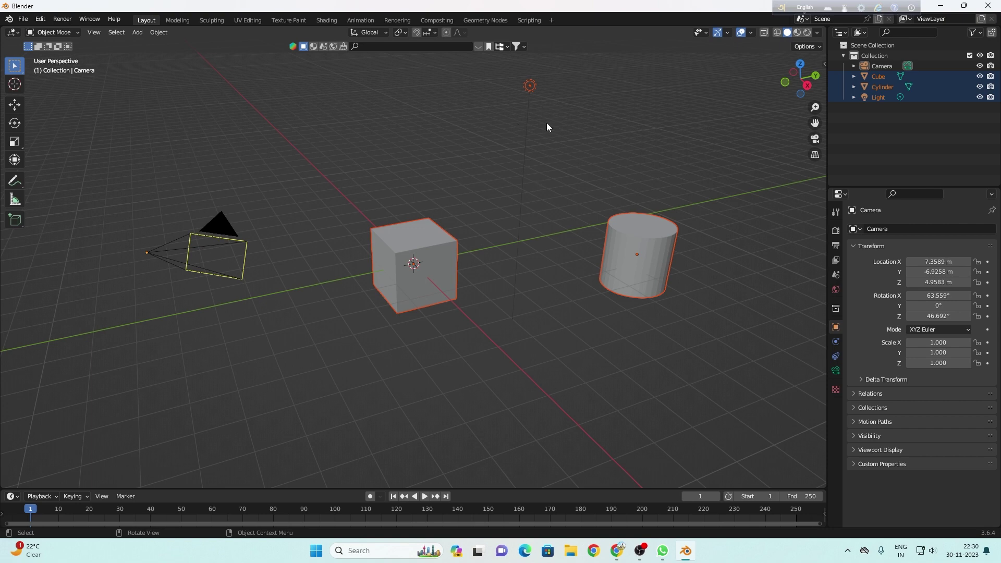
{"action": "left_click", "coordinate": [596, 138]}
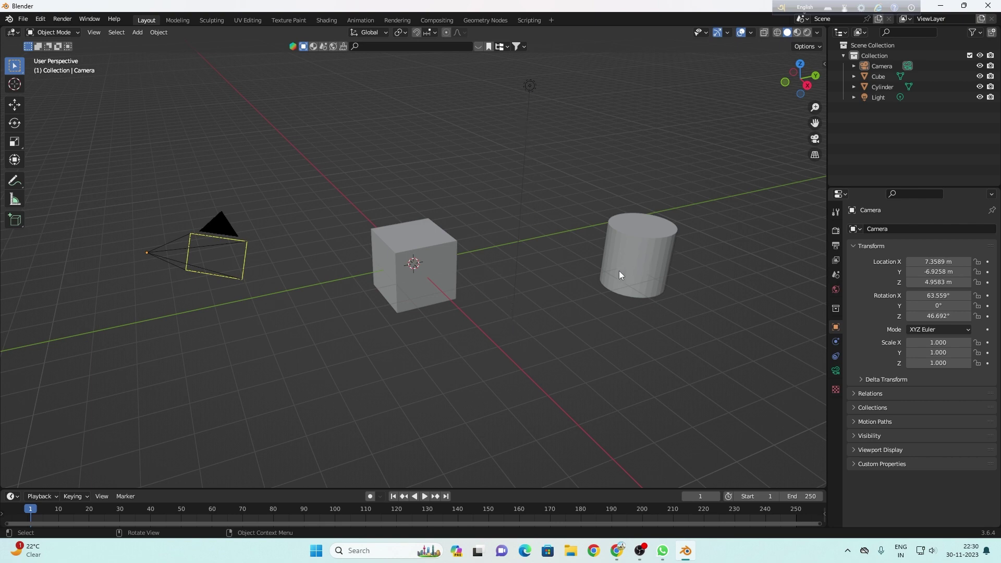
Drag the cube near the origin beside the cylinder, at about (0.57, -1.16, -1.99 m)
{"action": "left_click", "coordinate": [428, 268]}
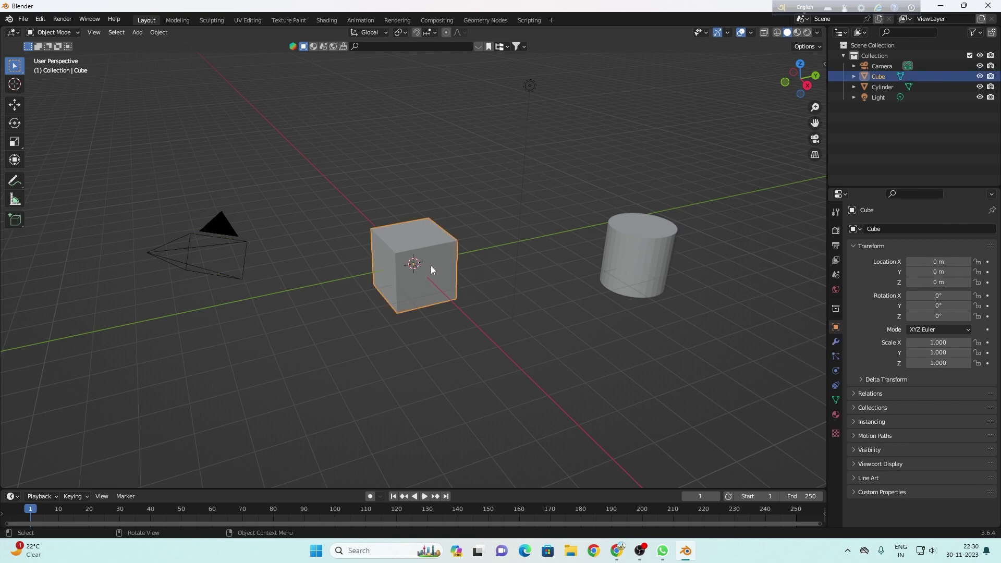
{"action": "left_click_drag", "start_coordinate": [430, 266], "coordinate": [711, 399]}
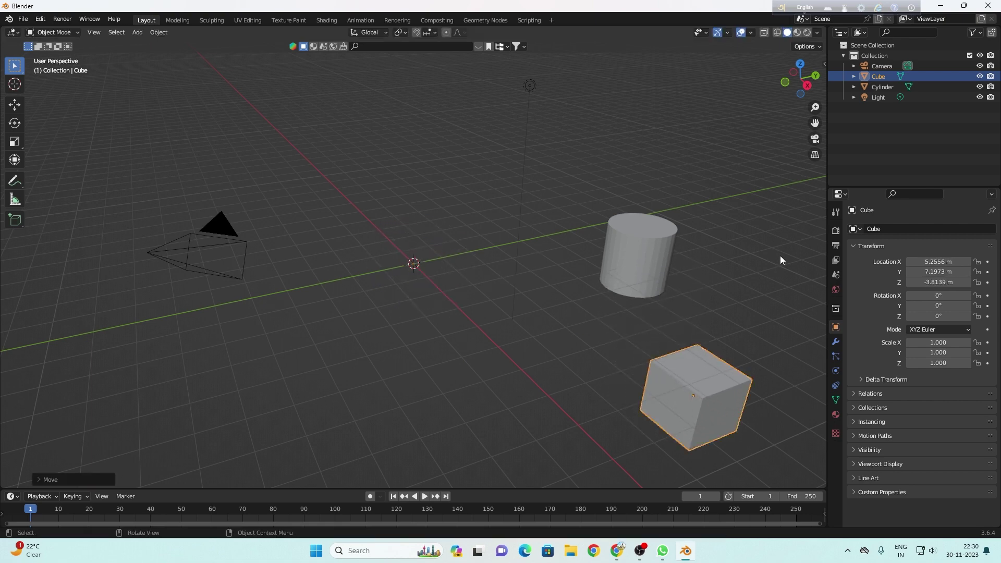
{"action": "left_click_drag", "start_coordinate": [717, 153], "coordinate": [595, 472]}
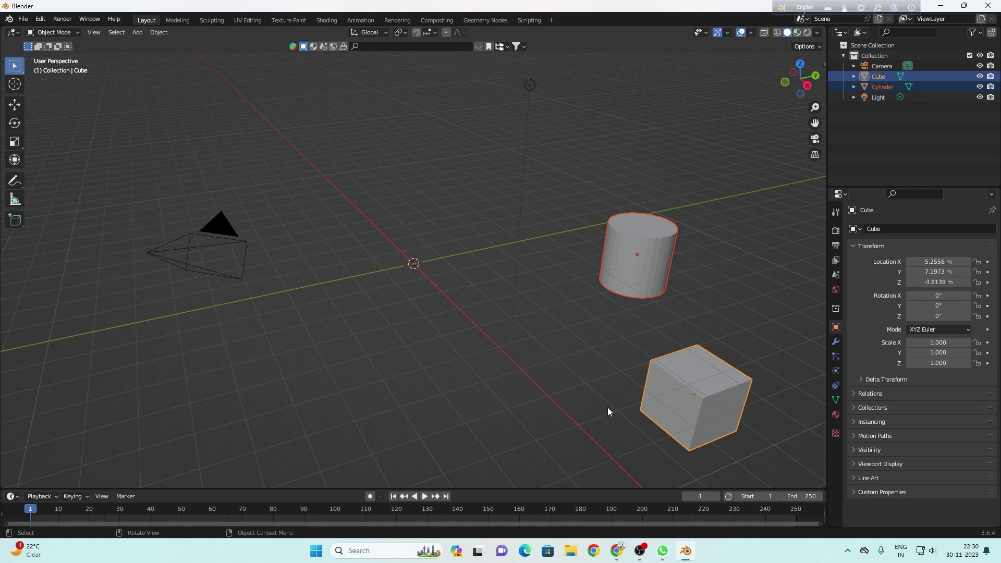
{"action": "left_click", "coordinate": [736, 313]}
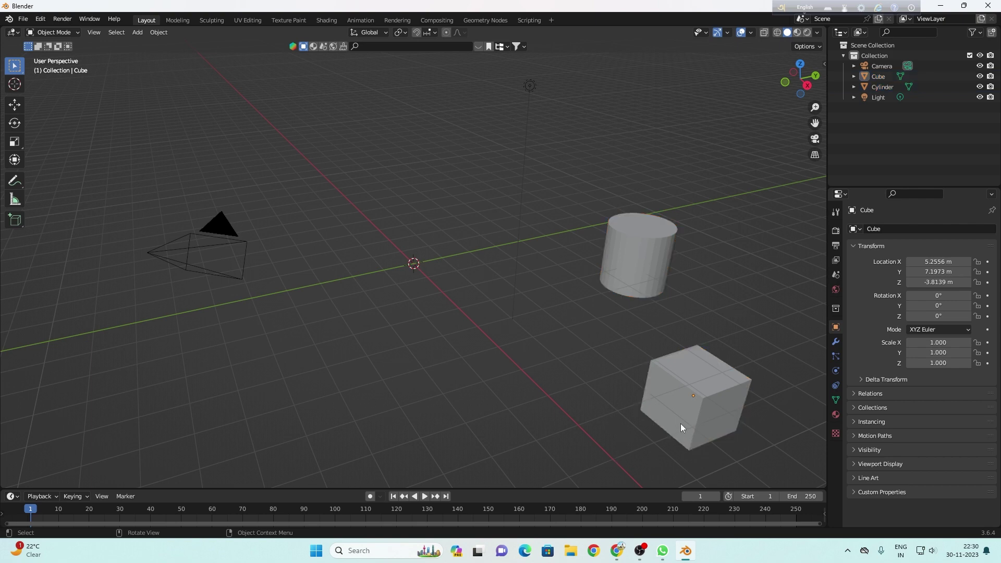
{"action": "left_click", "coordinate": [680, 424]}
{"action": "mouse_move", "coordinate": [676, 419]}
{"action": "left_mouse_down"}
{"action": "mouse_move", "coordinate": [190, 374]}
{"action": "mouse_move", "coordinate": [371, 361]}
{"action": "left_mouse_up"}
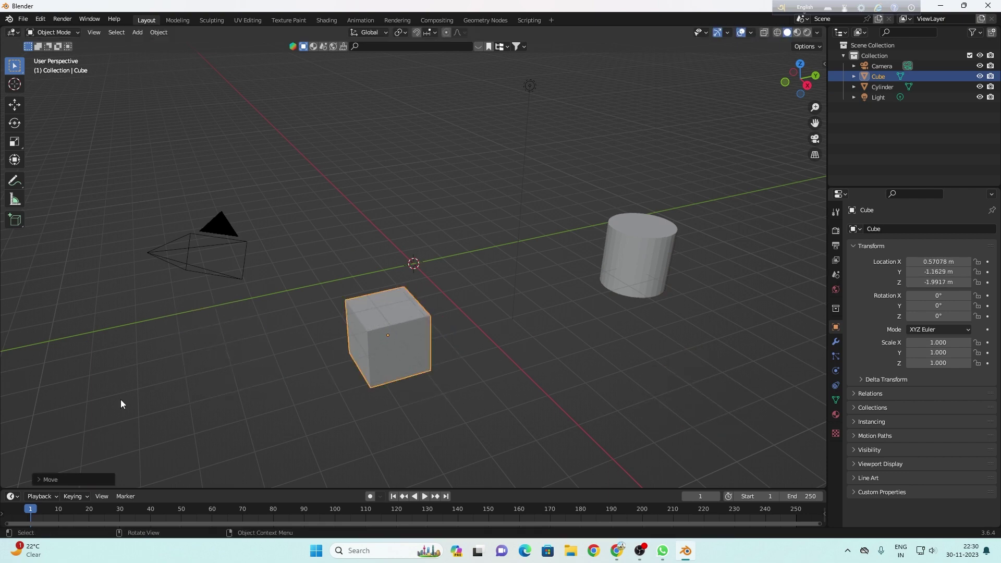
{"action": "mouse_move", "coordinate": [796, 91]}
{"action": "left_mouse_down"}
{"action": "mouse_move", "coordinate": [855, 93]}
{"action": "mouse_move", "coordinate": [854, 130]}
{"action": "mouse_move", "coordinate": [886, 133]}
{"action": "mouse_move", "coordinate": [827, 67]}
{"action": "left_mouse_up"}
{"action": "left_click", "coordinate": [800, 93]}
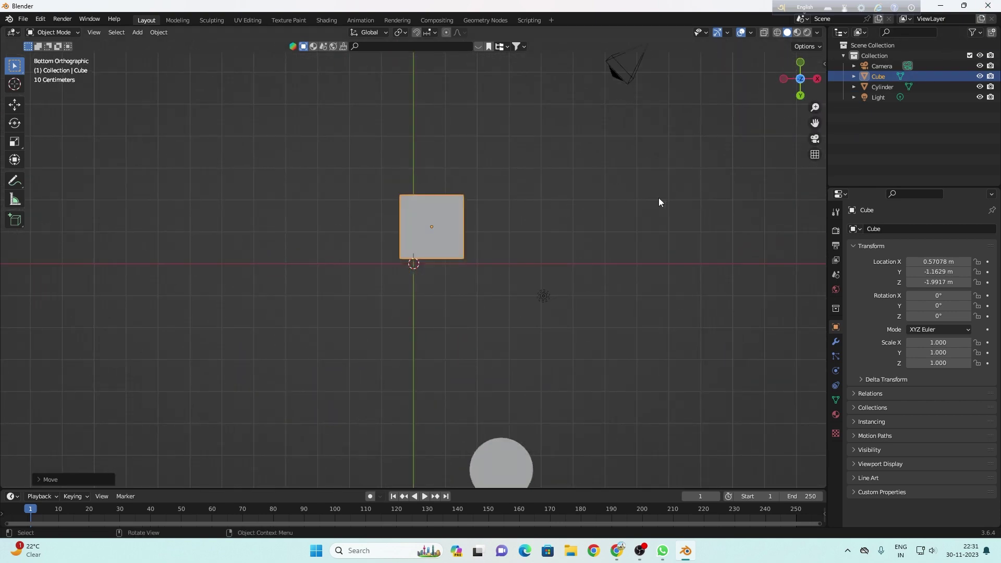
{"action": "mouse_move", "coordinate": [801, 78]}
{"action": "left_mouse_down"}
{"action": "mouse_move", "coordinate": [813, 91]}
{"action": "mouse_move", "coordinate": [792, 83]}
{"action": "mouse_move", "coordinate": [818, 86]}
{"action": "left_mouse_up"}
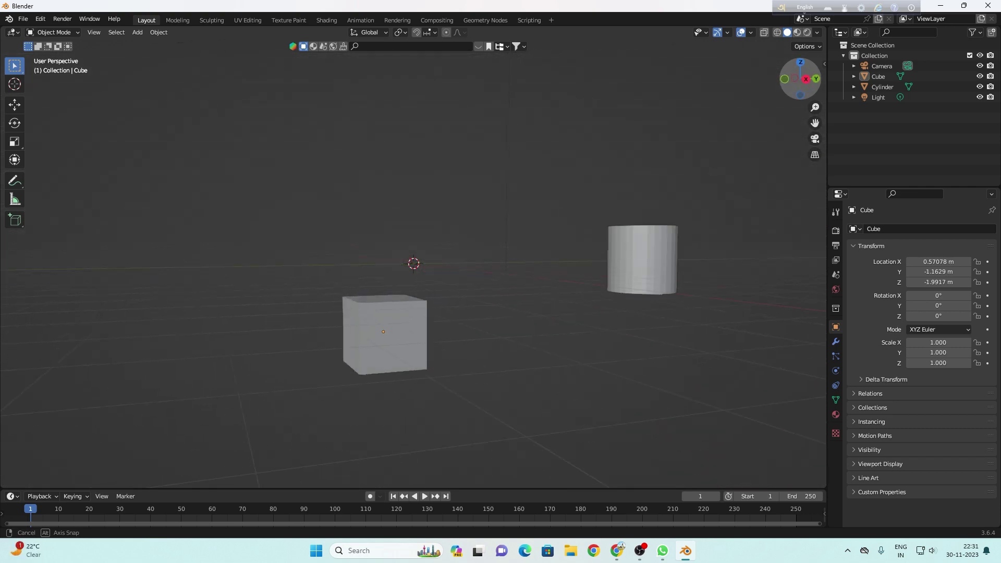
{"action": "left_click_drag", "start_coordinate": [818, 86], "coordinate": [669, 271]}
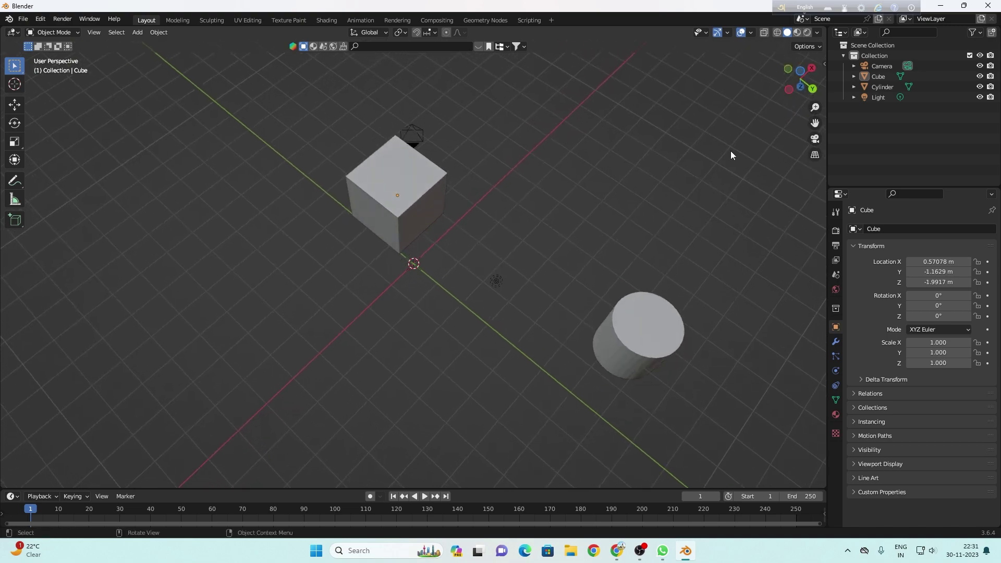
{"action": "left_click_drag", "start_coordinate": [782, 89], "coordinate": [800, 80]}
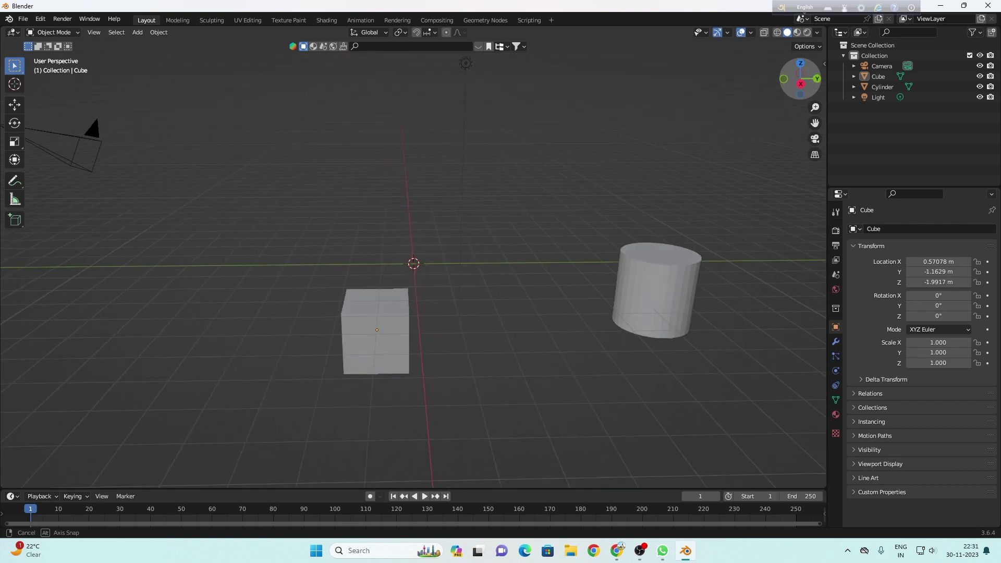
{"action": "left_click_drag", "start_coordinate": [800, 80], "coordinate": [800, 79]}
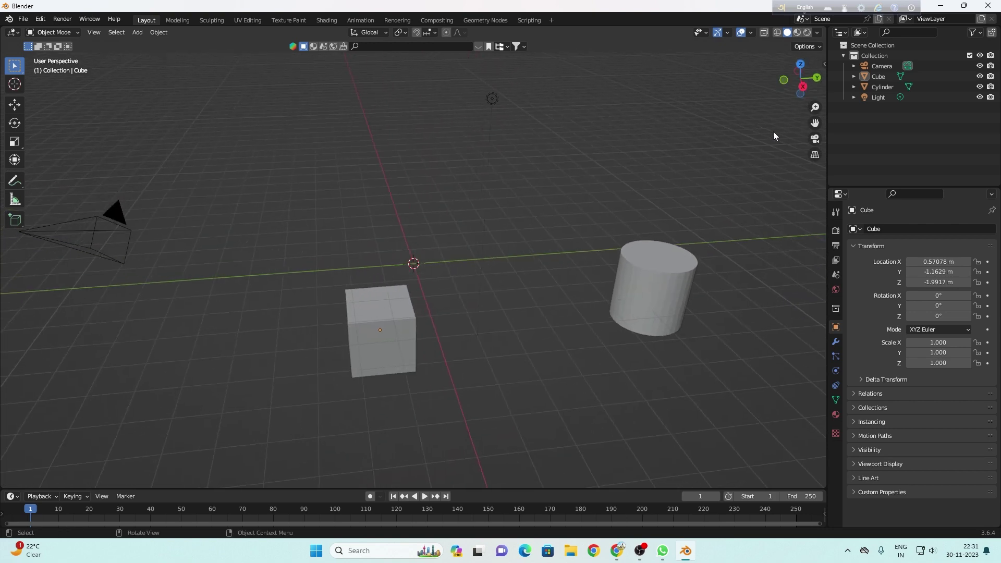
Nudge the cube to just in front of the origin at (0.21, -1.03, -1.54 m)
{"action": "left_click", "coordinate": [379, 333]}
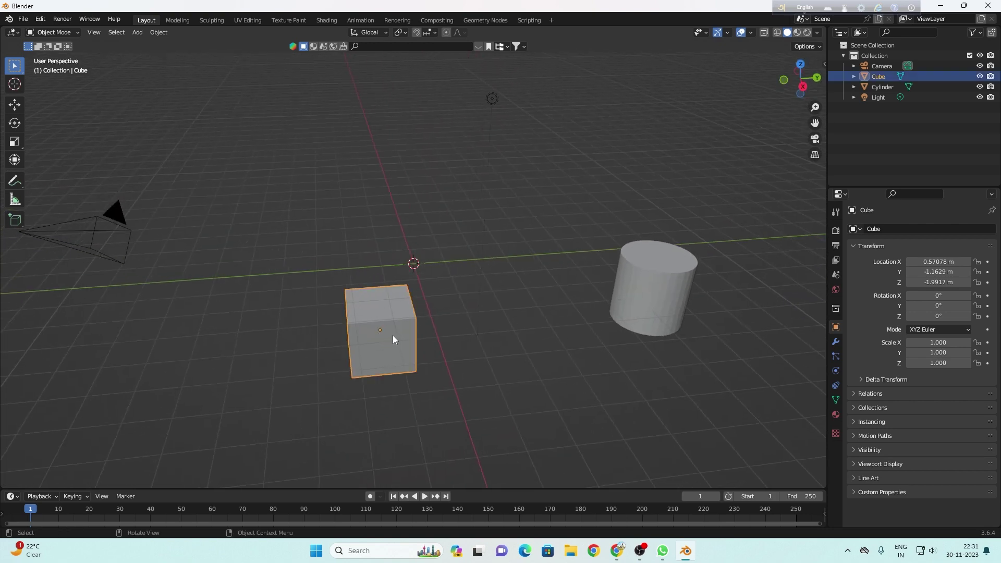
{"action": "key", "text": "g"}
{"action": "left_click", "coordinate": [360, 214]}
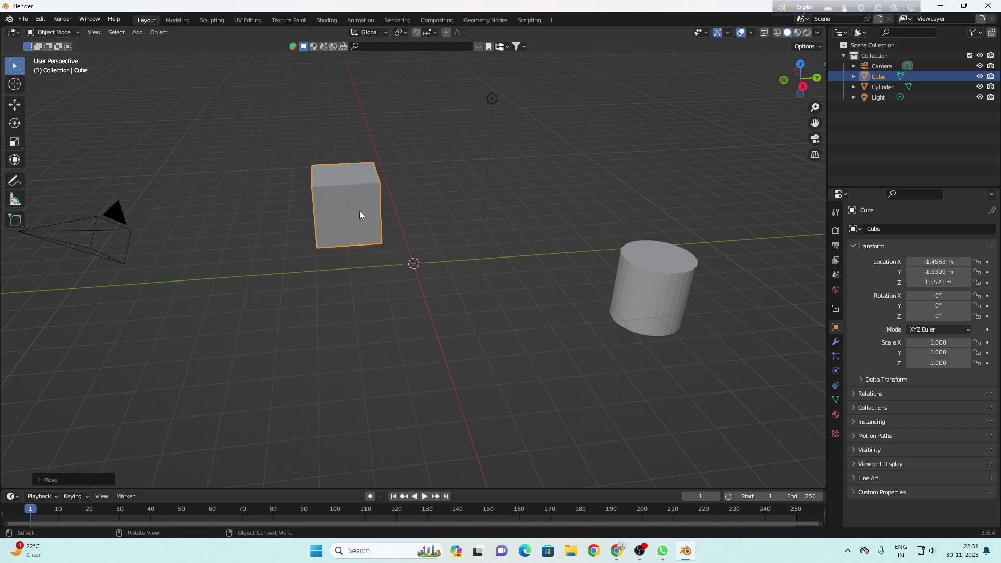
{"action": "left_click", "coordinate": [482, 255]}
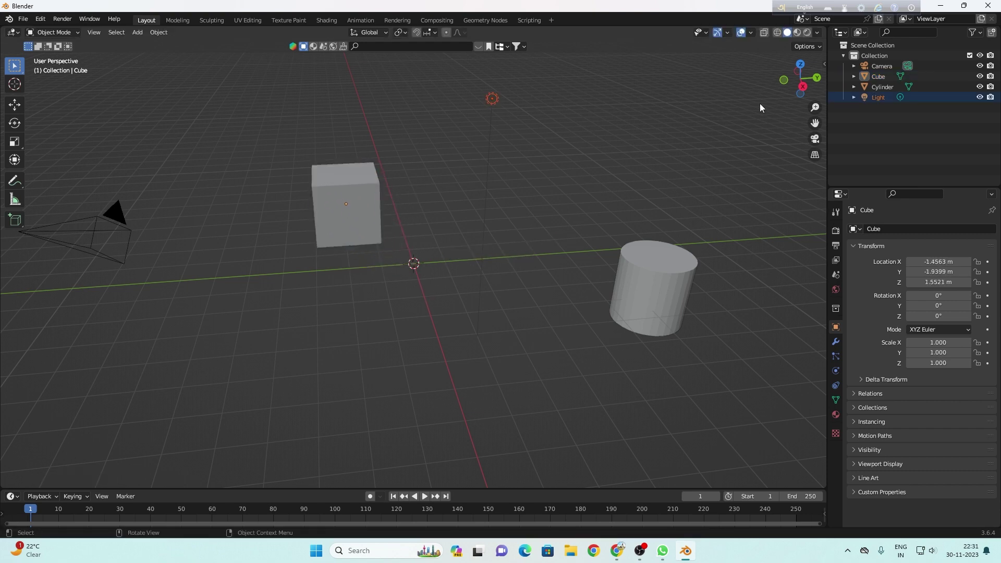
{"action": "left_click_drag", "start_coordinate": [800, 78], "coordinate": [431, 245]}
{"action": "left_click", "coordinate": [354, 224]}
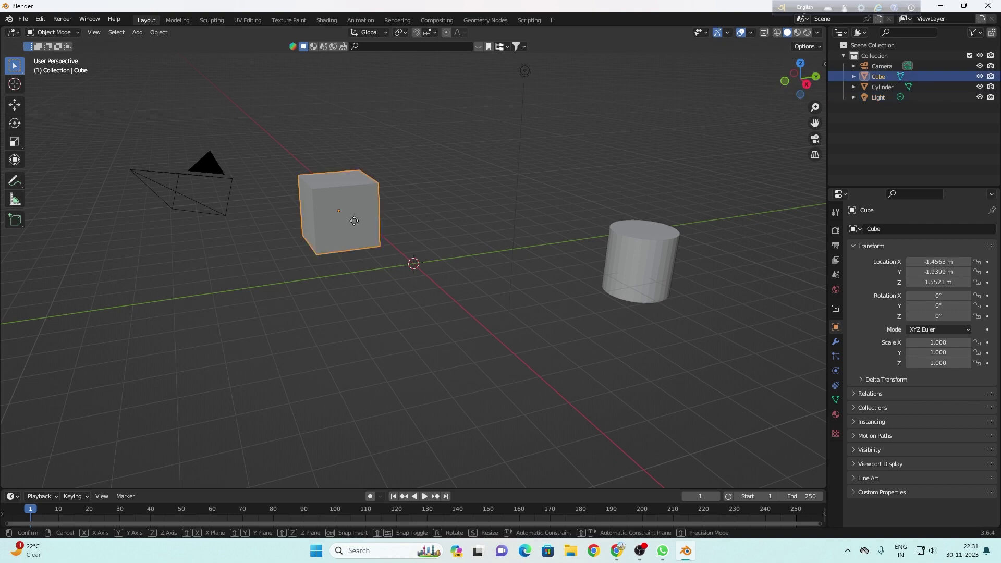
{"action": "key", "text": "g"}
{"action": "left_click", "coordinate": [401, 326]}
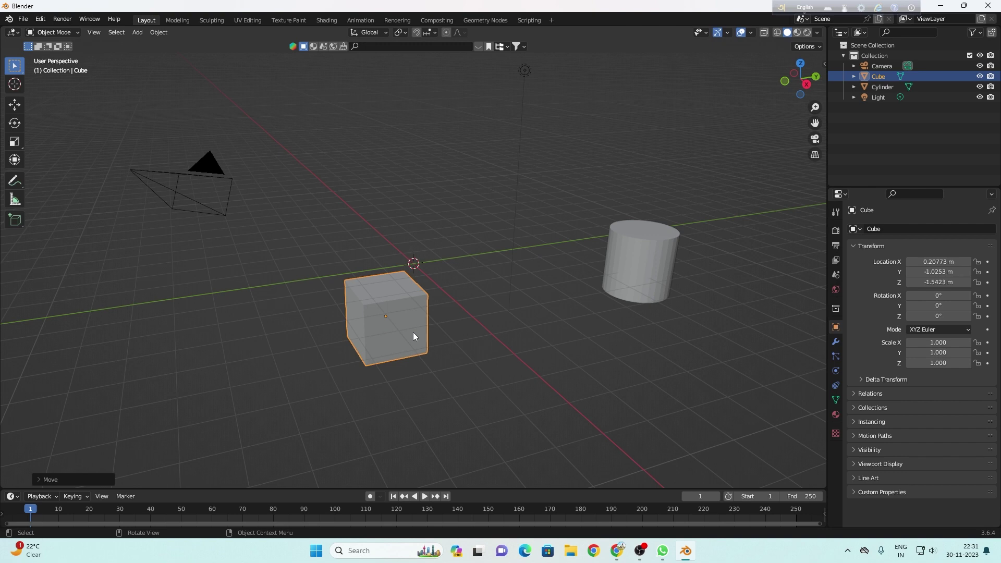
{"action": "left_click", "coordinate": [11, 127]}
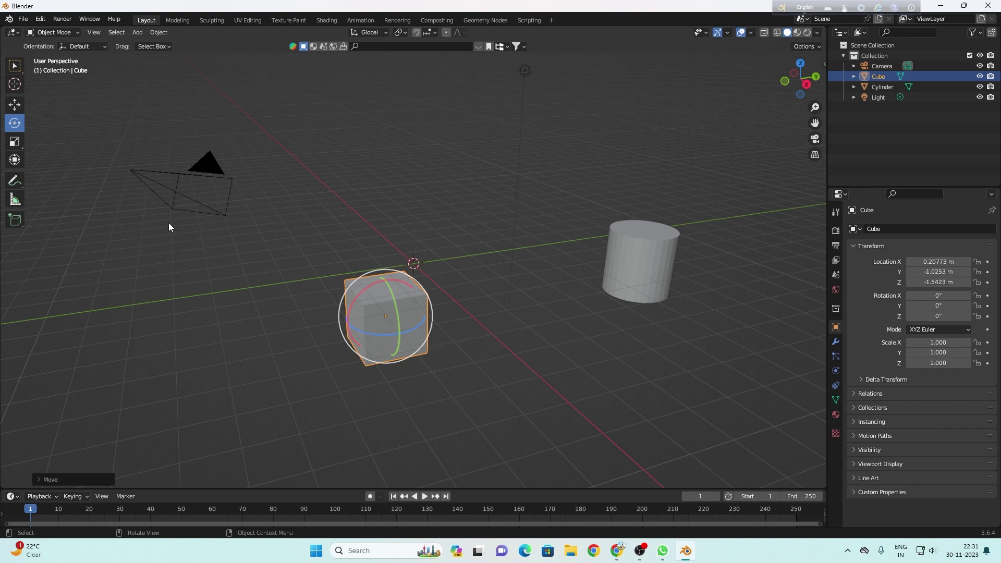
{"action": "left_click", "coordinate": [608, 266]}
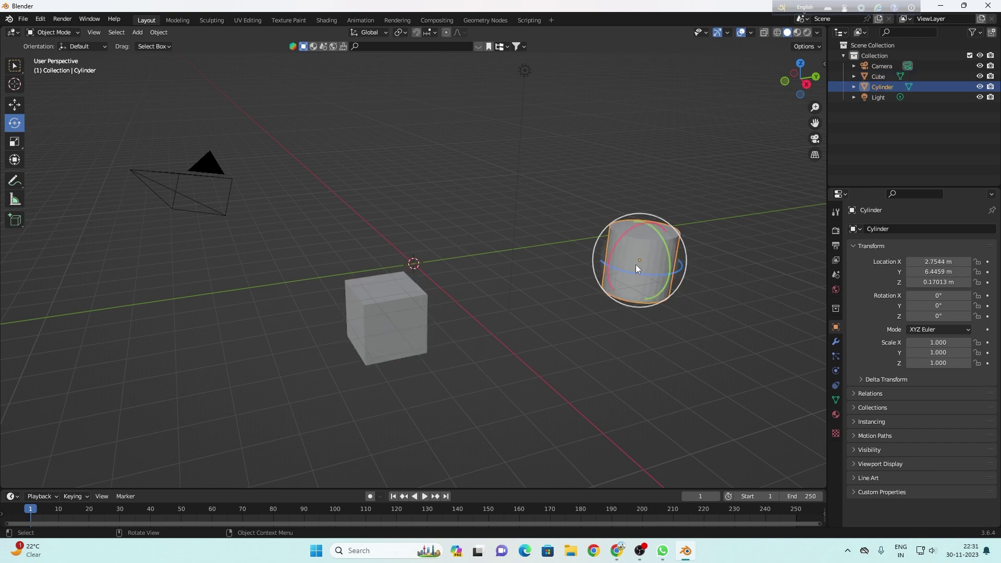
{"action": "left_click", "coordinate": [525, 70]}
{"action": "left_click", "coordinate": [213, 166]}
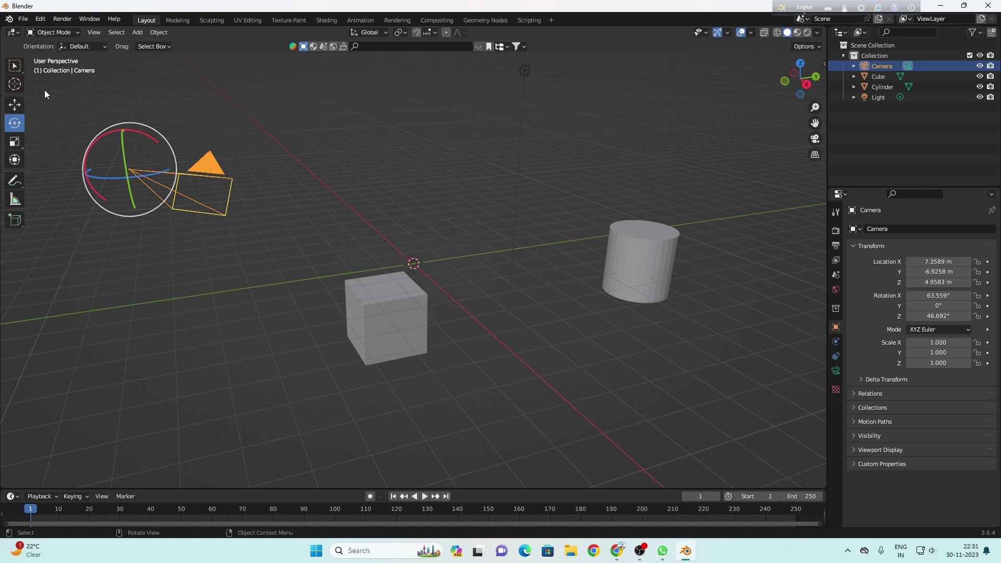
{"action": "key", "text": "alt+a"}
{"action": "left_click", "coordinate": [14, 66]}
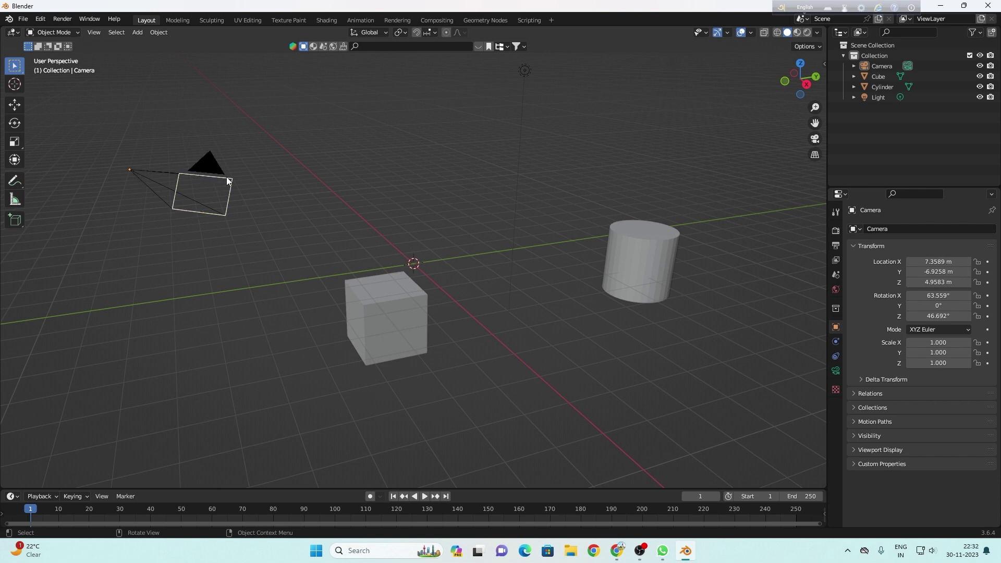
{"action": "left_click", "coordinate": [383, 329]}
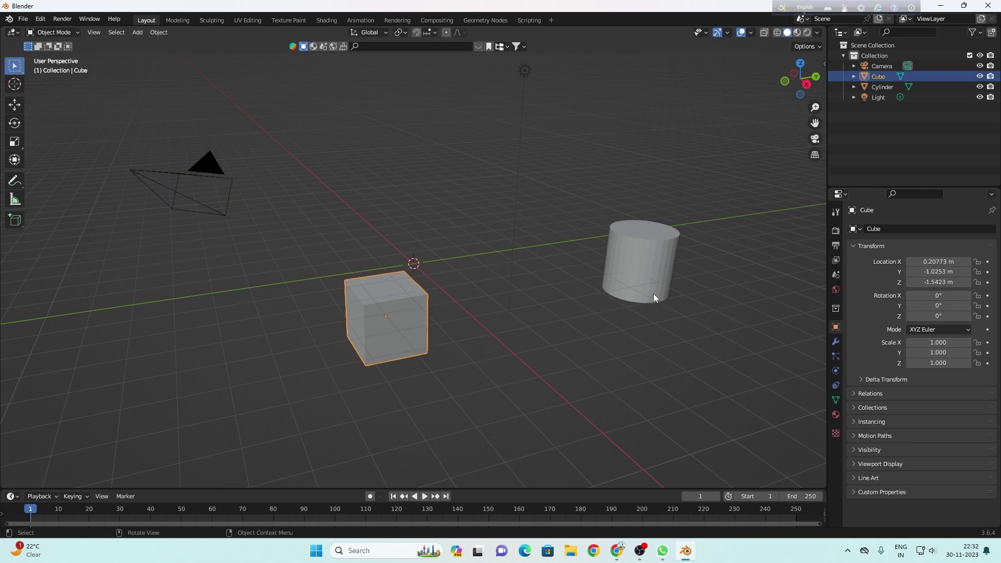
Freely rotate the cube to a tilted orientation, briefly trying X and Y axis locks
{"action": "key", "text": "r"}
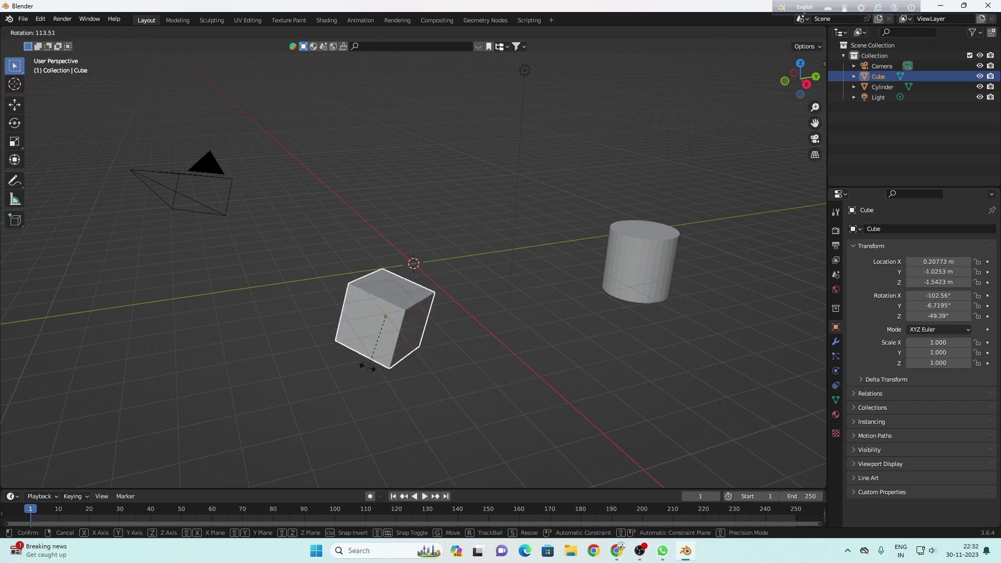
{"action": "key", "text": "x"}
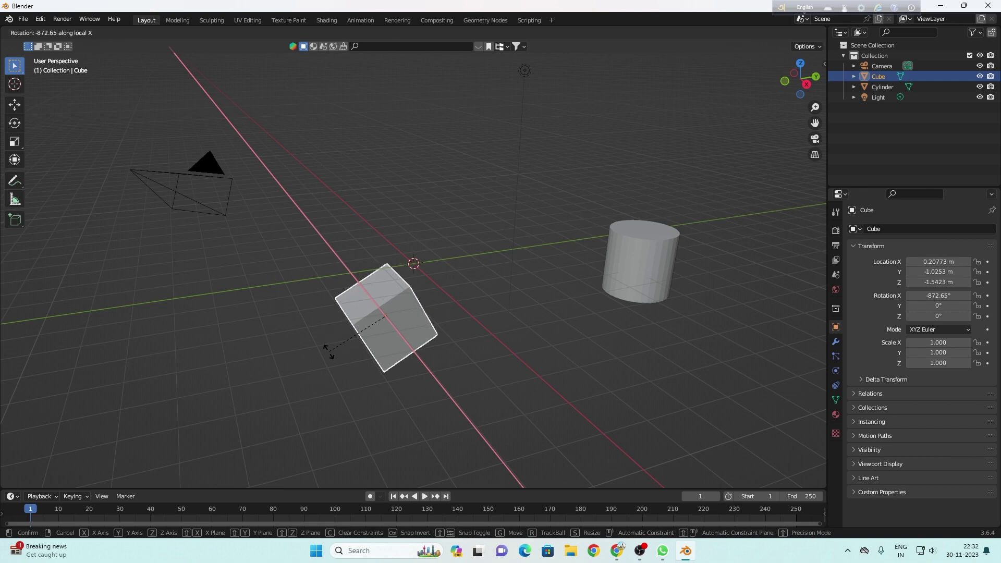
{"action": "key", "text": "x"}
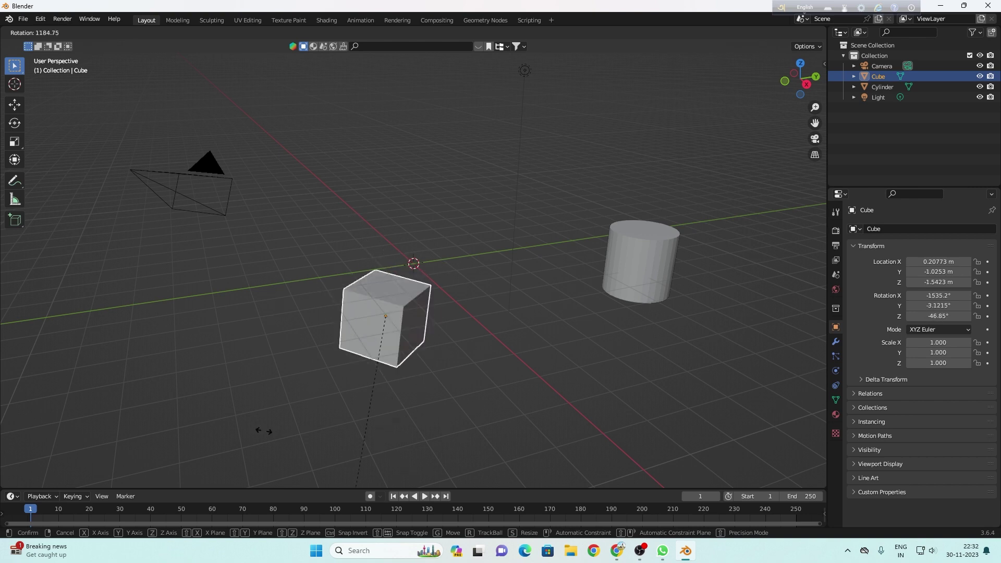
{"action": "key", "text": "y"}
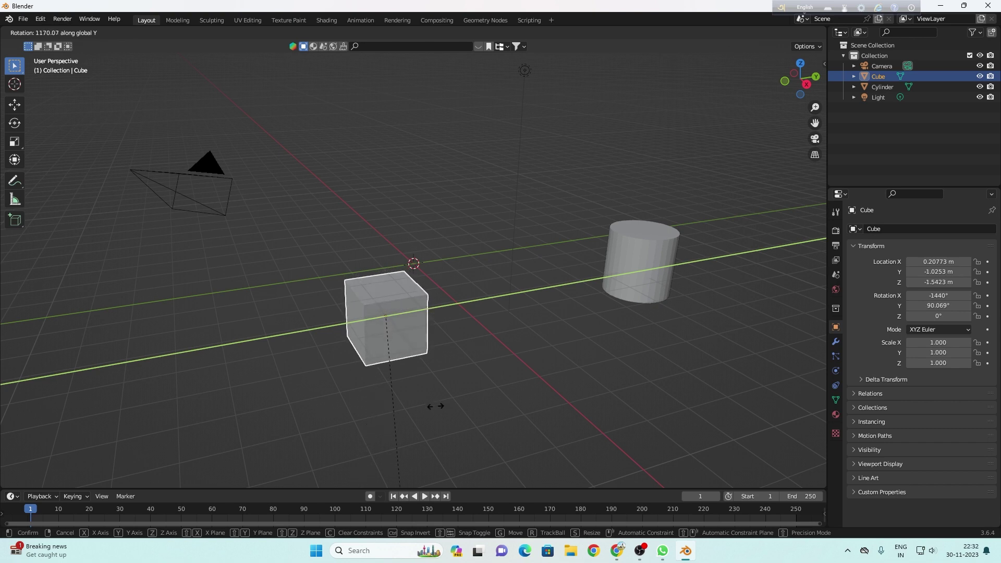
{"action": "key", "text": "y"}
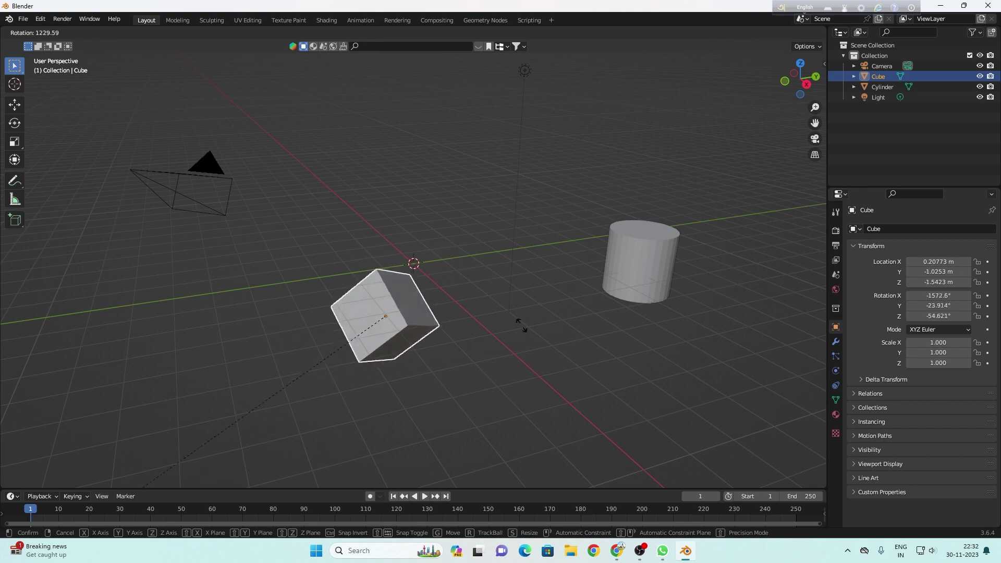
{"action": "left_click", "coordinate": [312, 194]}
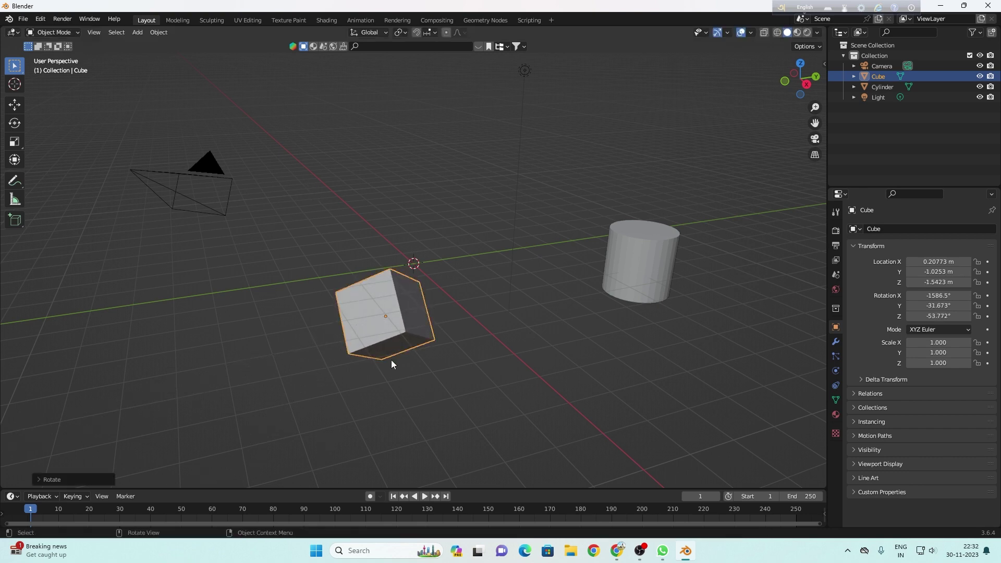
Rotate the cube around global Y to -704.13°, 18.08°, -133.76°
{"action": "left_click", "coordinate": [456, 386]}
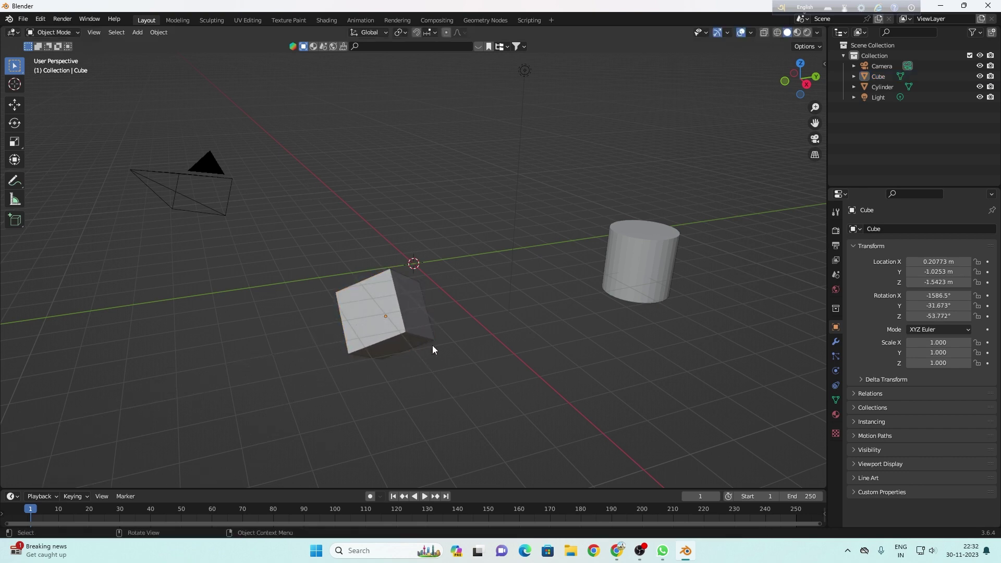
{"action": "left_click", "coordinate": [391, 329]}
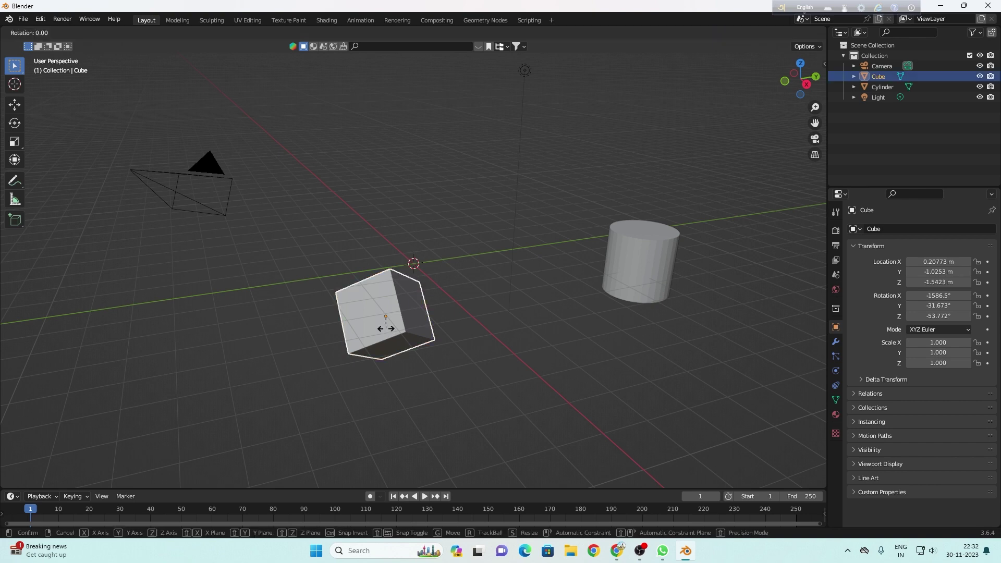
{"action": "key", "text": "r"}
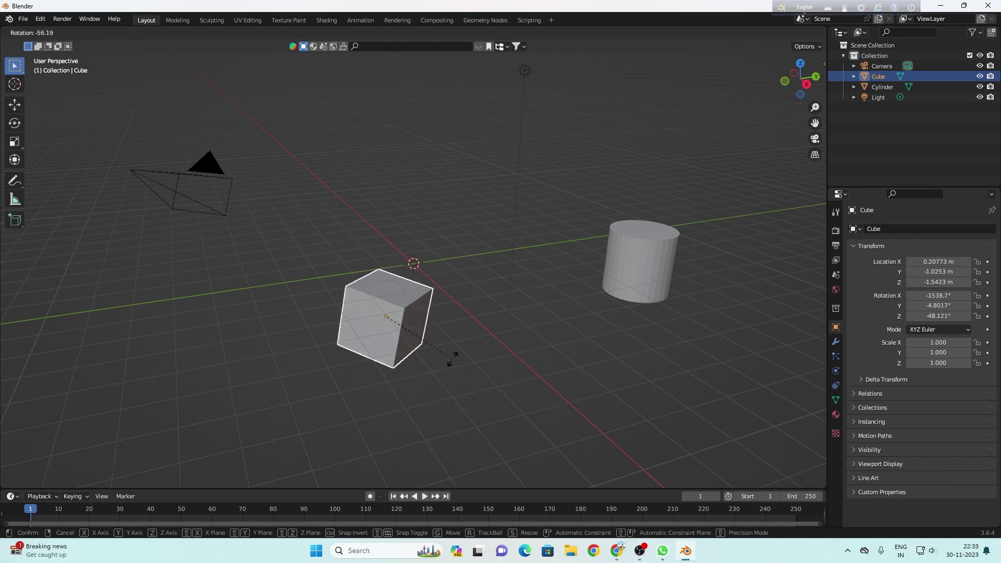
{"action": "key", "text": "y"}
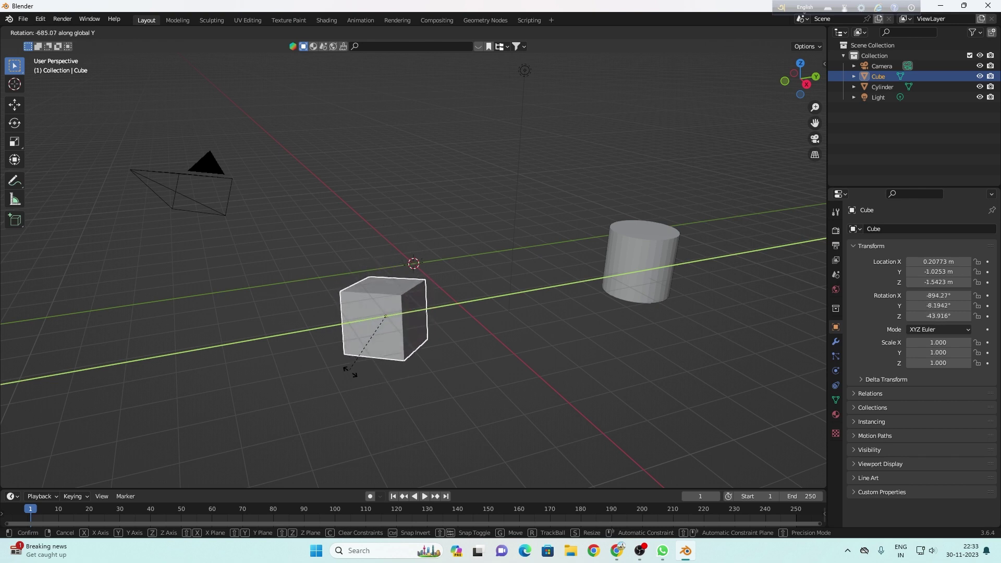
{"action": "left_click", "coordinate": [397, 286]}
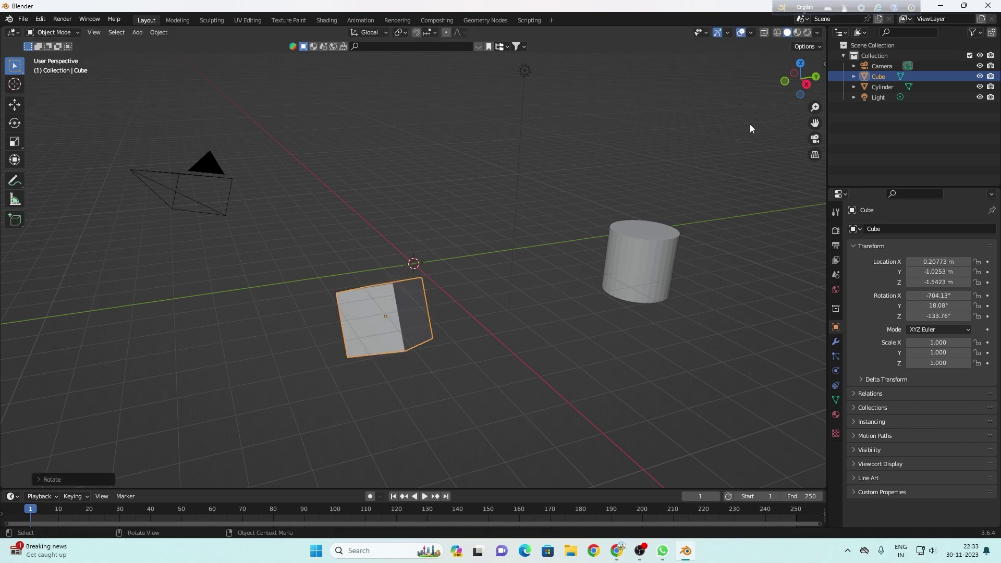
Spin the cube further around the global Z axis to a new slanted angle
{"action": "left_click_drag", "start_coordinate": [795, 84], "coordinate": [659, 227]}
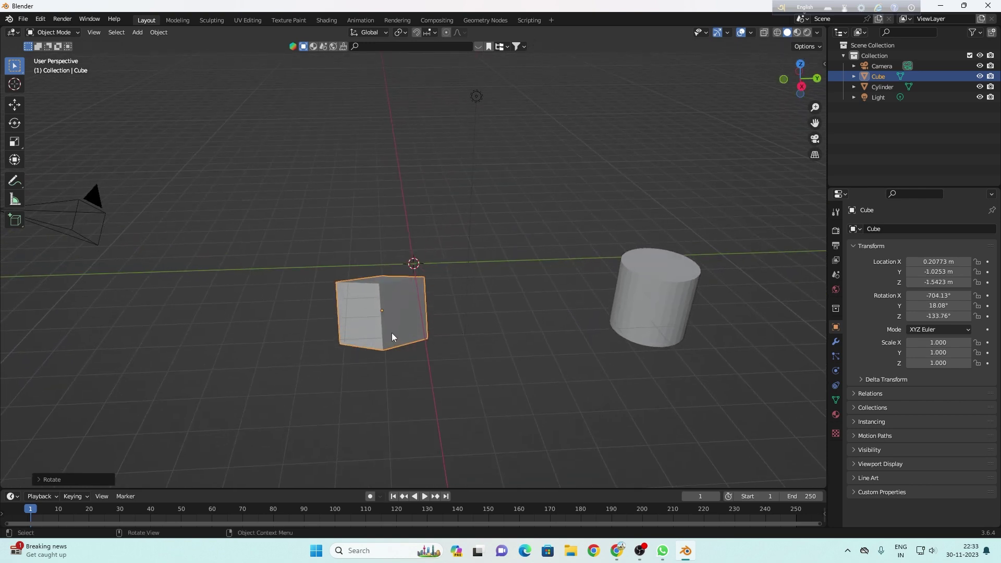
{"action": "key", "text": "r"}
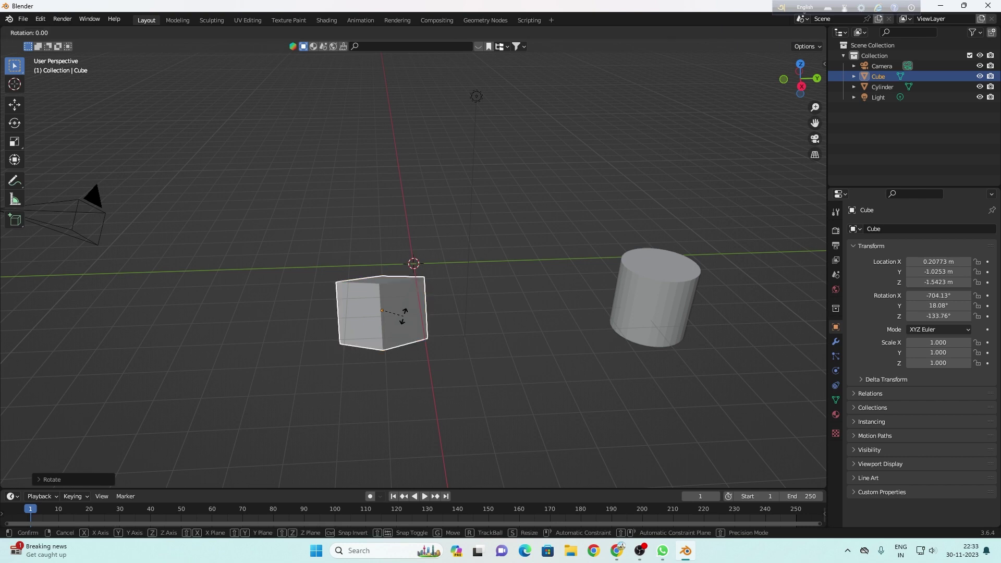
{"action": "key", "text": "z"}
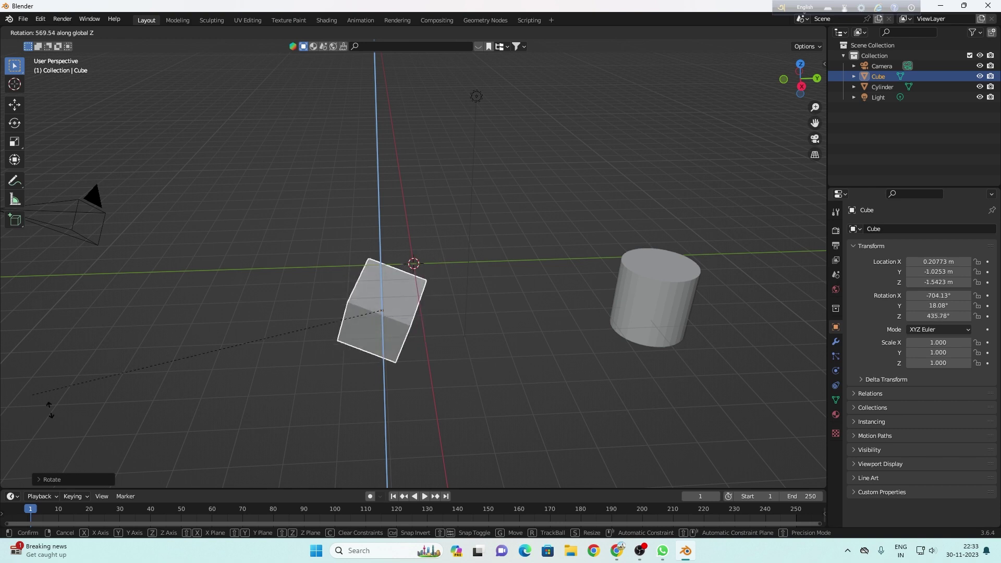
{"action": "left_click", "coordinate": [433, 291]}
Rotate the cylinder about global X to -109.3°, tipping it onto its side
{"action": "left_click", "coordinate": [658, 302]}
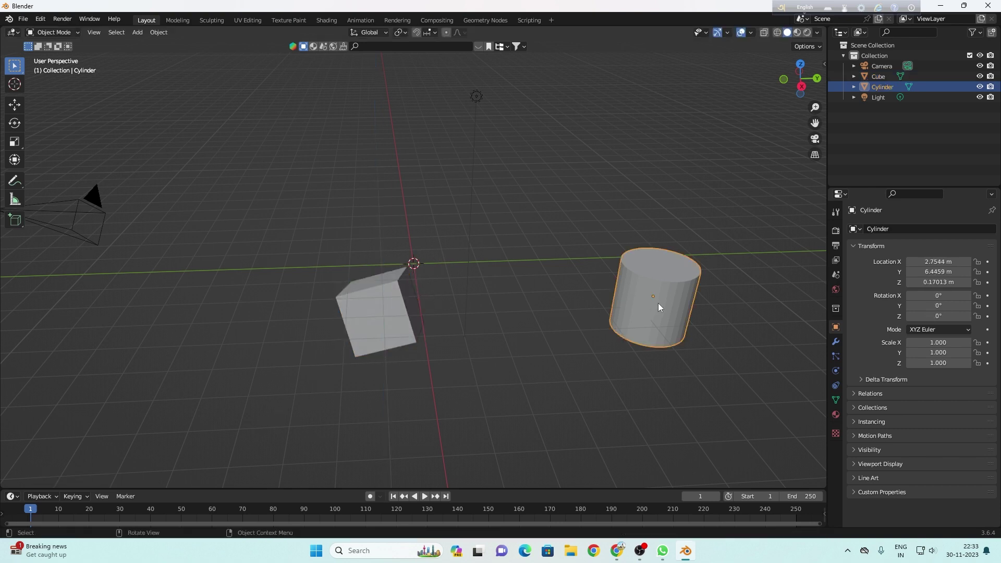
{"action": "key", "text": "r"}
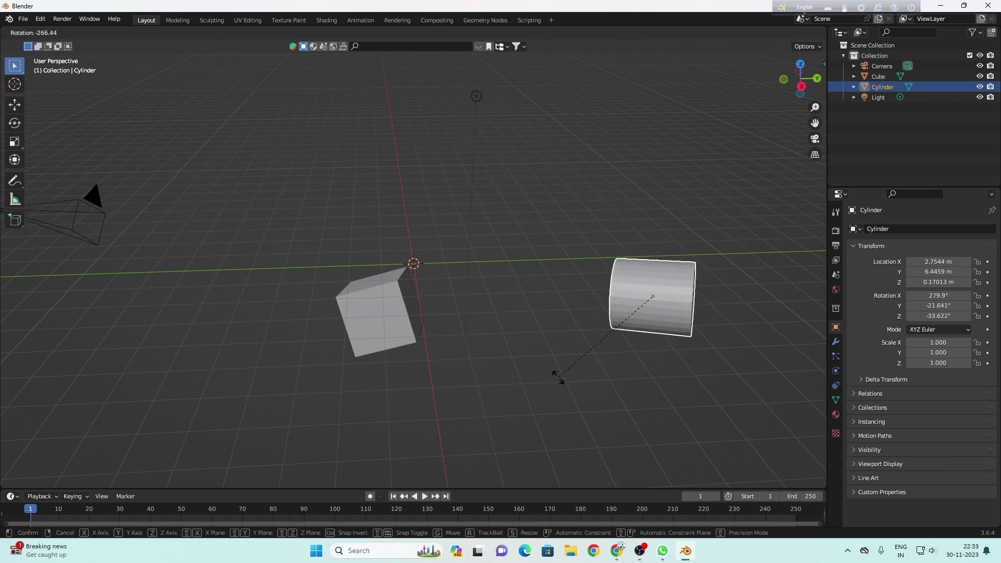
{"action": "key", "text": "y"}
{"action": "key", "text": "z"}
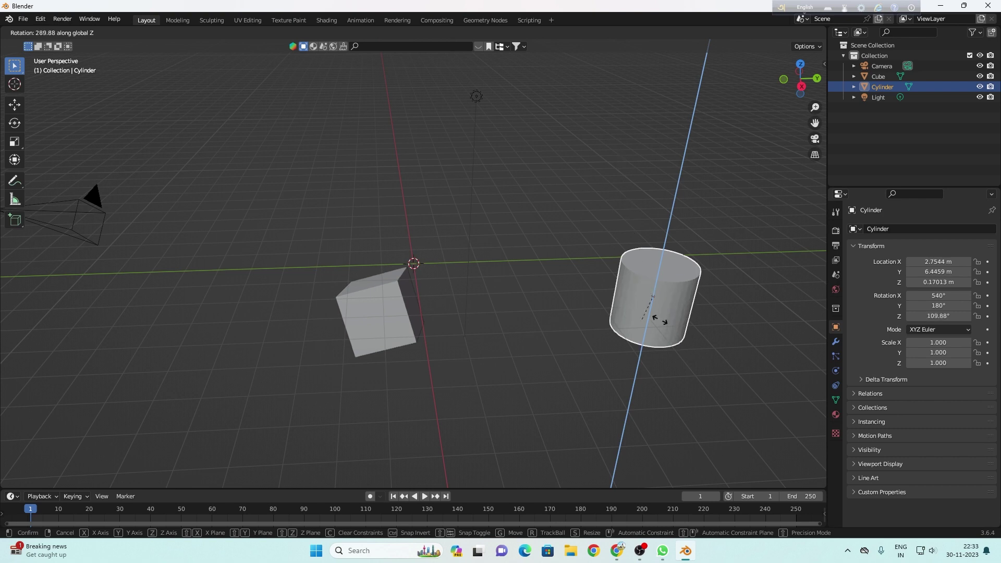
{"action": "key", "text": "x"}
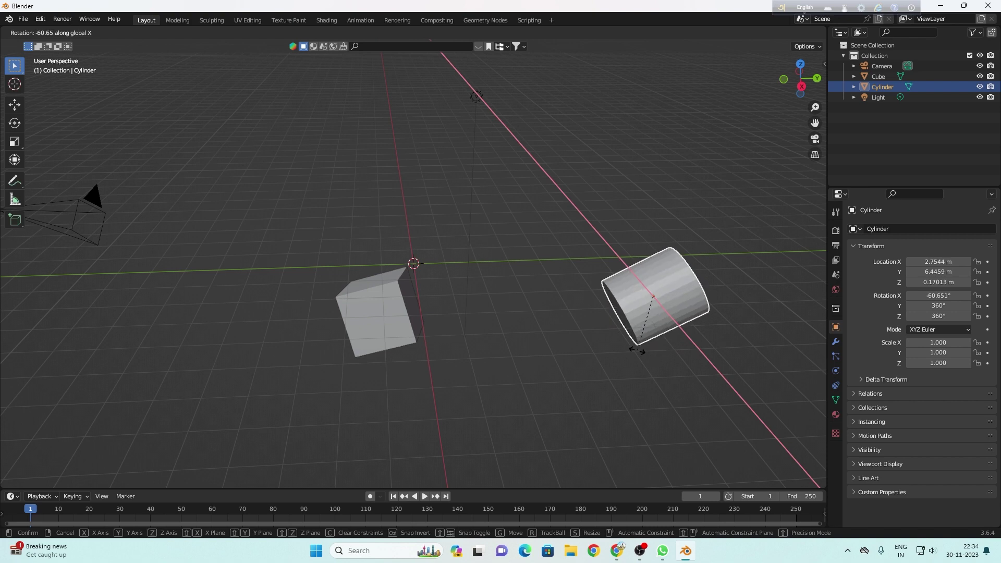
{"action": "left_click", "coordinate": [538, 354]}
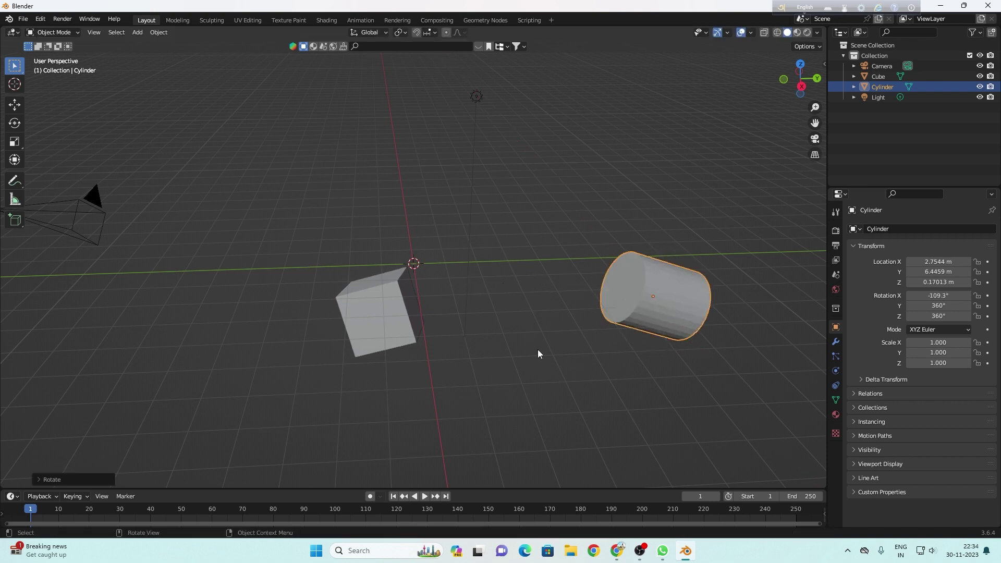
{"action": "middle_click_drag", "start_coordinate": [393, 395], "coordinate": [382, 366]}
{"action": "scroll", "coordinate": [382, 362], "scroll_direction": "up", "scroll_amount": 5}
{"action": "scroll", "coordinate": [382, 361], "scroll_direction": "down", "scroll_amount": 1}
{"action": "scroll", "coordinate": [383, 358], "scroll_direction": "down", "scroll_amount": 5}
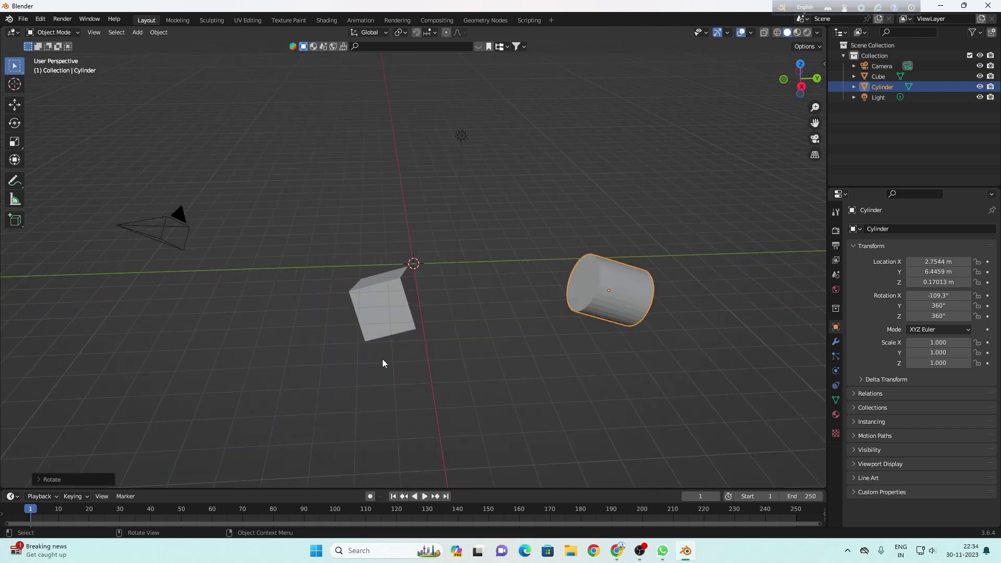
{"action": "scroll", "coordinate": [385, 357], "scroll_direction": "down", "scroll_amount": 3}
{"action": "scroll", "coordinate": [386, 359], "scroll_direction": "down", "scroll_amount": 2}
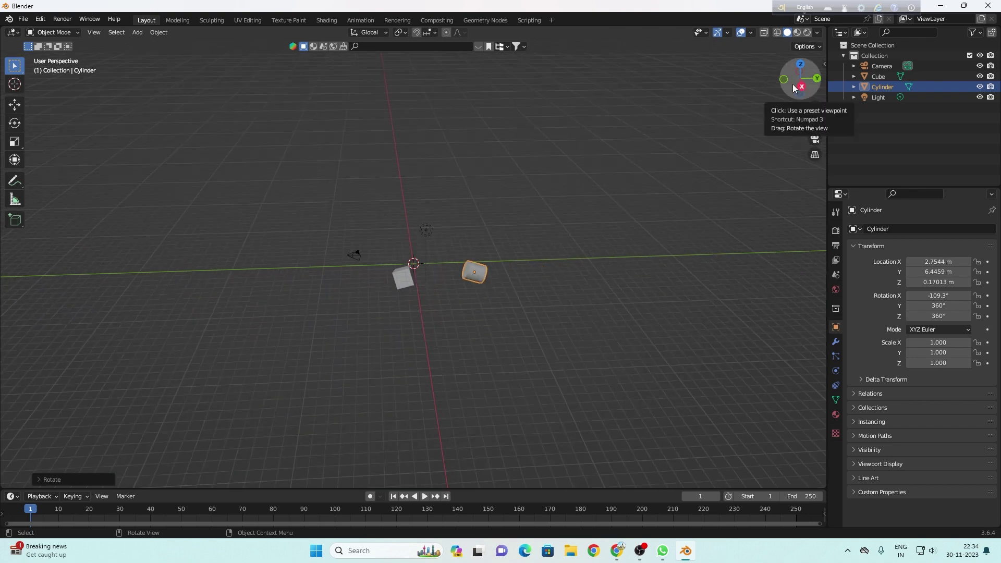
{"action": "left_click", "coordinate": [786, 83]}
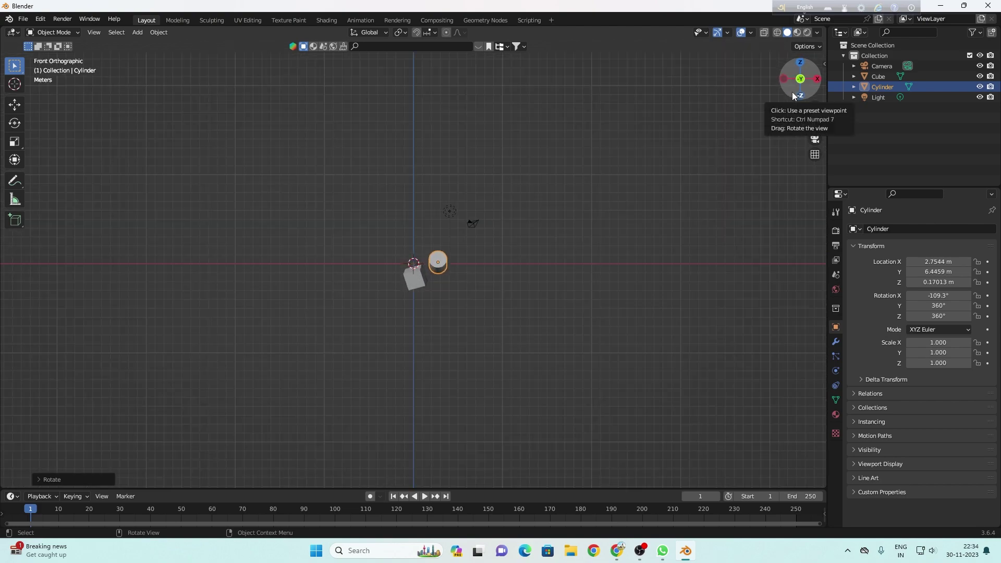
{"action": "left_click", "coordinate": [792, 92]}
{"action": "scroll", "coordinate": [442, 246], "scroll_direction": "up", "scroll_amount": 8}
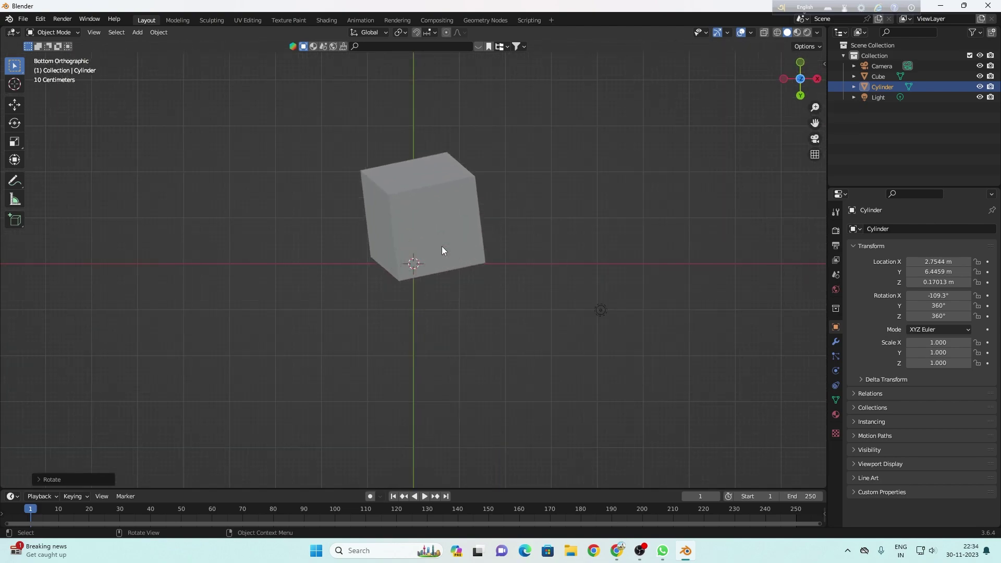
{"action": "scroll", "coordinate": [442, 247], "scroll_direction": "down", "scroll_amount": 5}
{"action": "left_click_drag", "start_coordinate": [798, 79], "coordinate": [813, 82]}
Move the cube just left of the origin and the cylinder to about (1.89, 4.87, 1.06 m)
{"action": "left_click", "coordinate": [381, 307]}
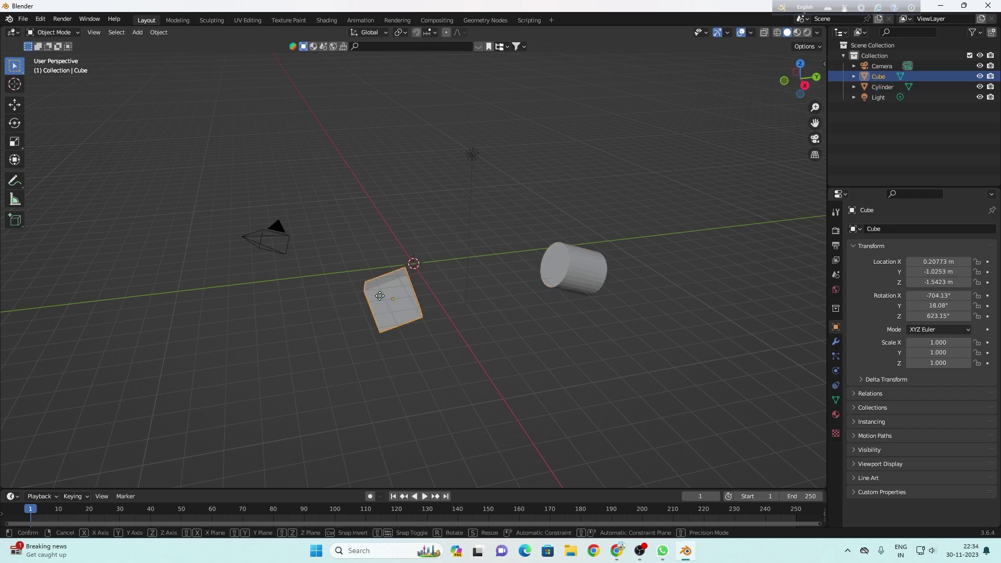
{"action": "key", "text": "g"}
{"action": "left_click", "coordinate": [355, 233]}
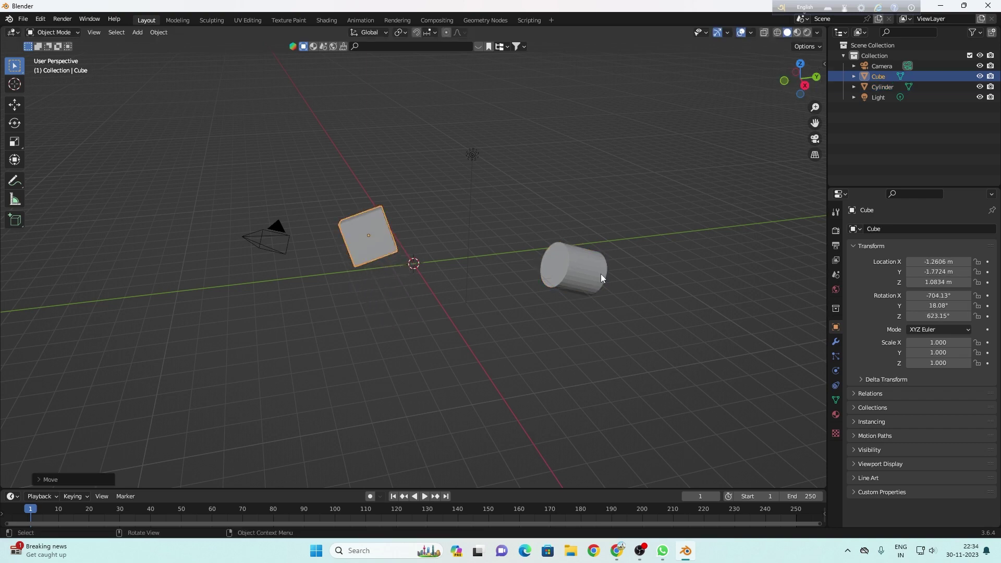
{"action": "left_click", "coordinate": [580, 271]}
{"action": "key", "text": "g"}
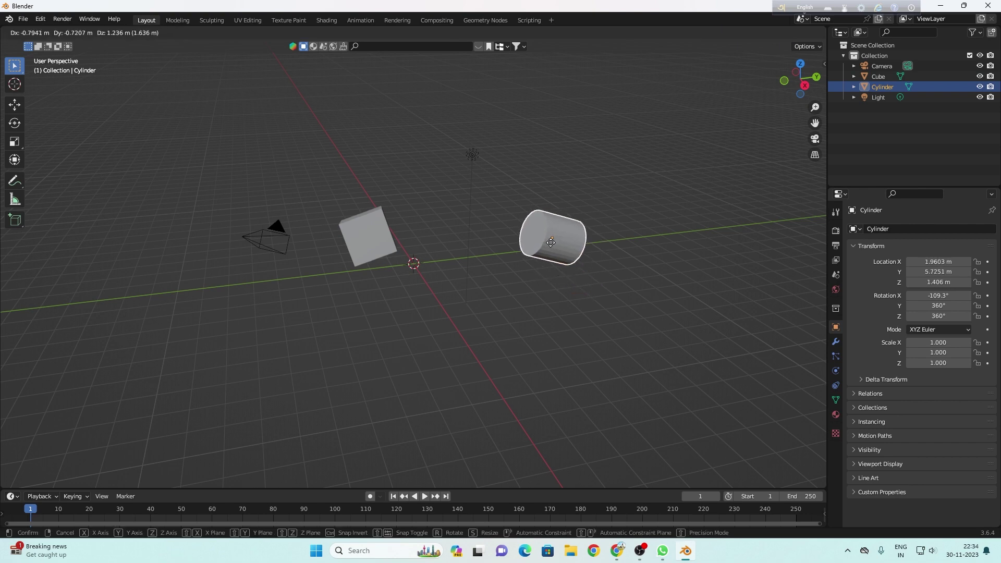
{"action": "left_click", "coordinate": [538, 249]}
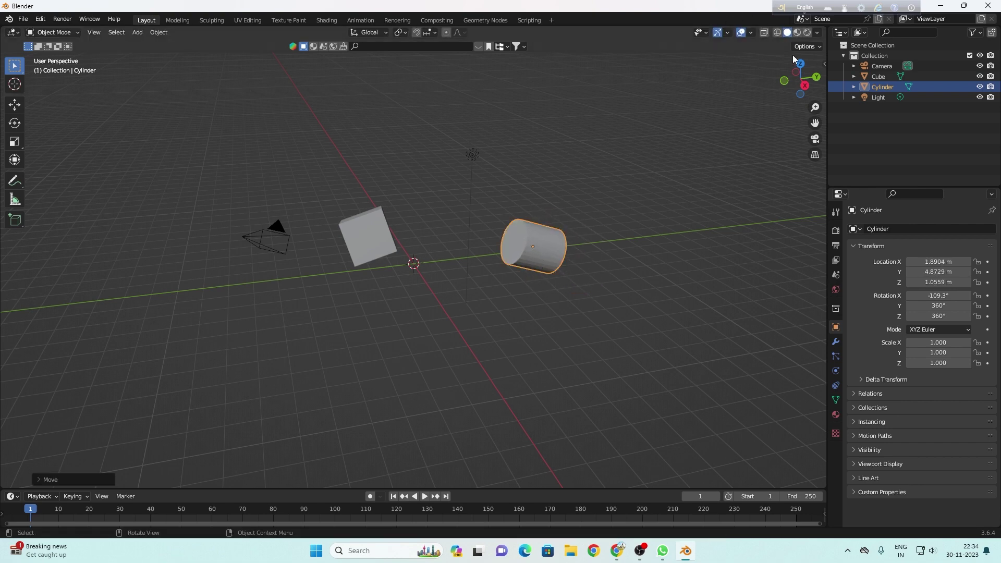
{"action": "left_click_drag", "start_coordinate": [794, 62], "coordinate": [806, 87]}
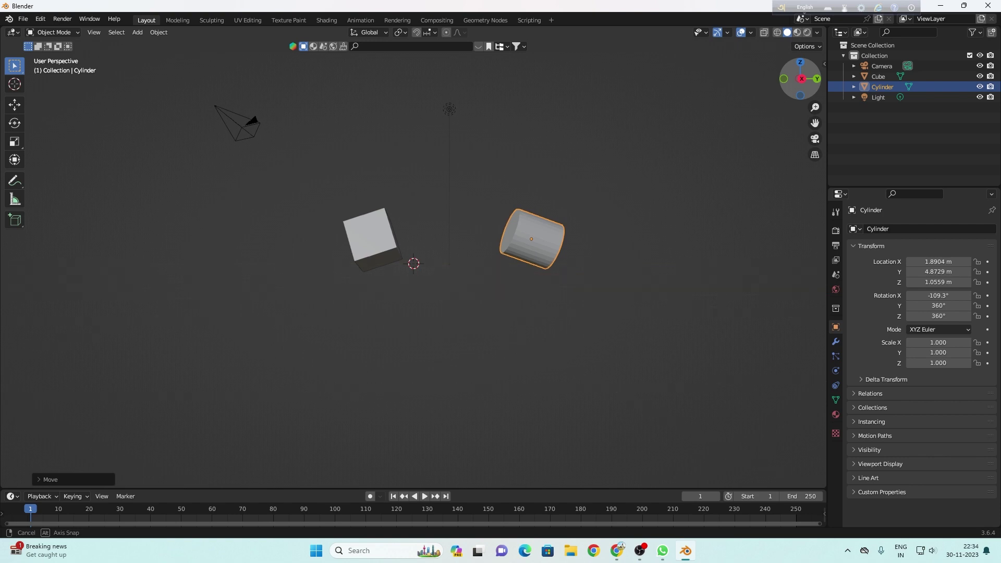
{"action": "mouse_move", "coordinate": [806, 87]}
{"action": "left_mouse_down"}
{"action": "mouse_move", "coordinate": [817, 100]}
{"action": "mouse_move", "coordinate": [801, 79]}
{"action": "mouse_move", "coordinate": [809, 82]}
{"action": "mouse_move", "coordinate": [794, 84]}
{"action": "left_mouse_up"}
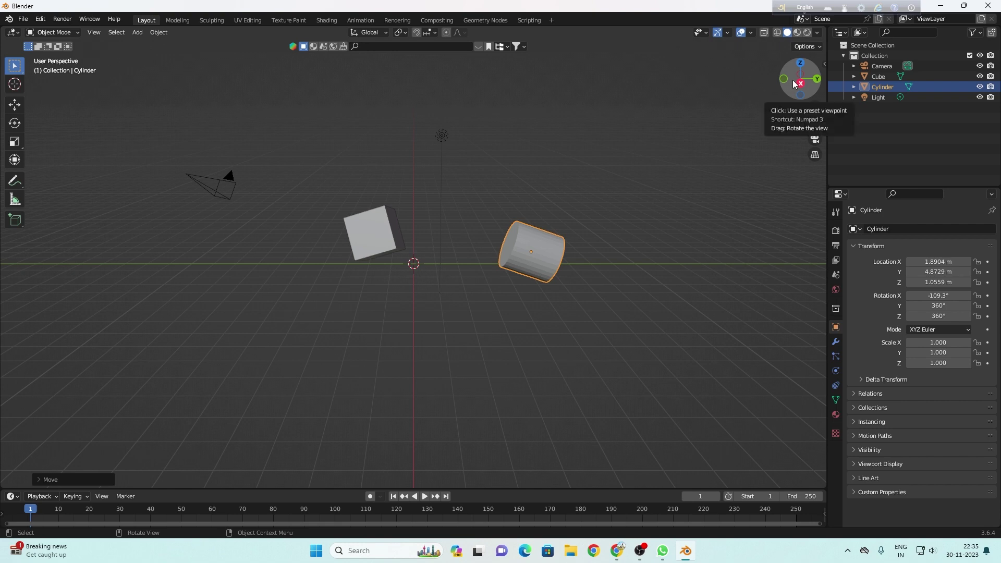